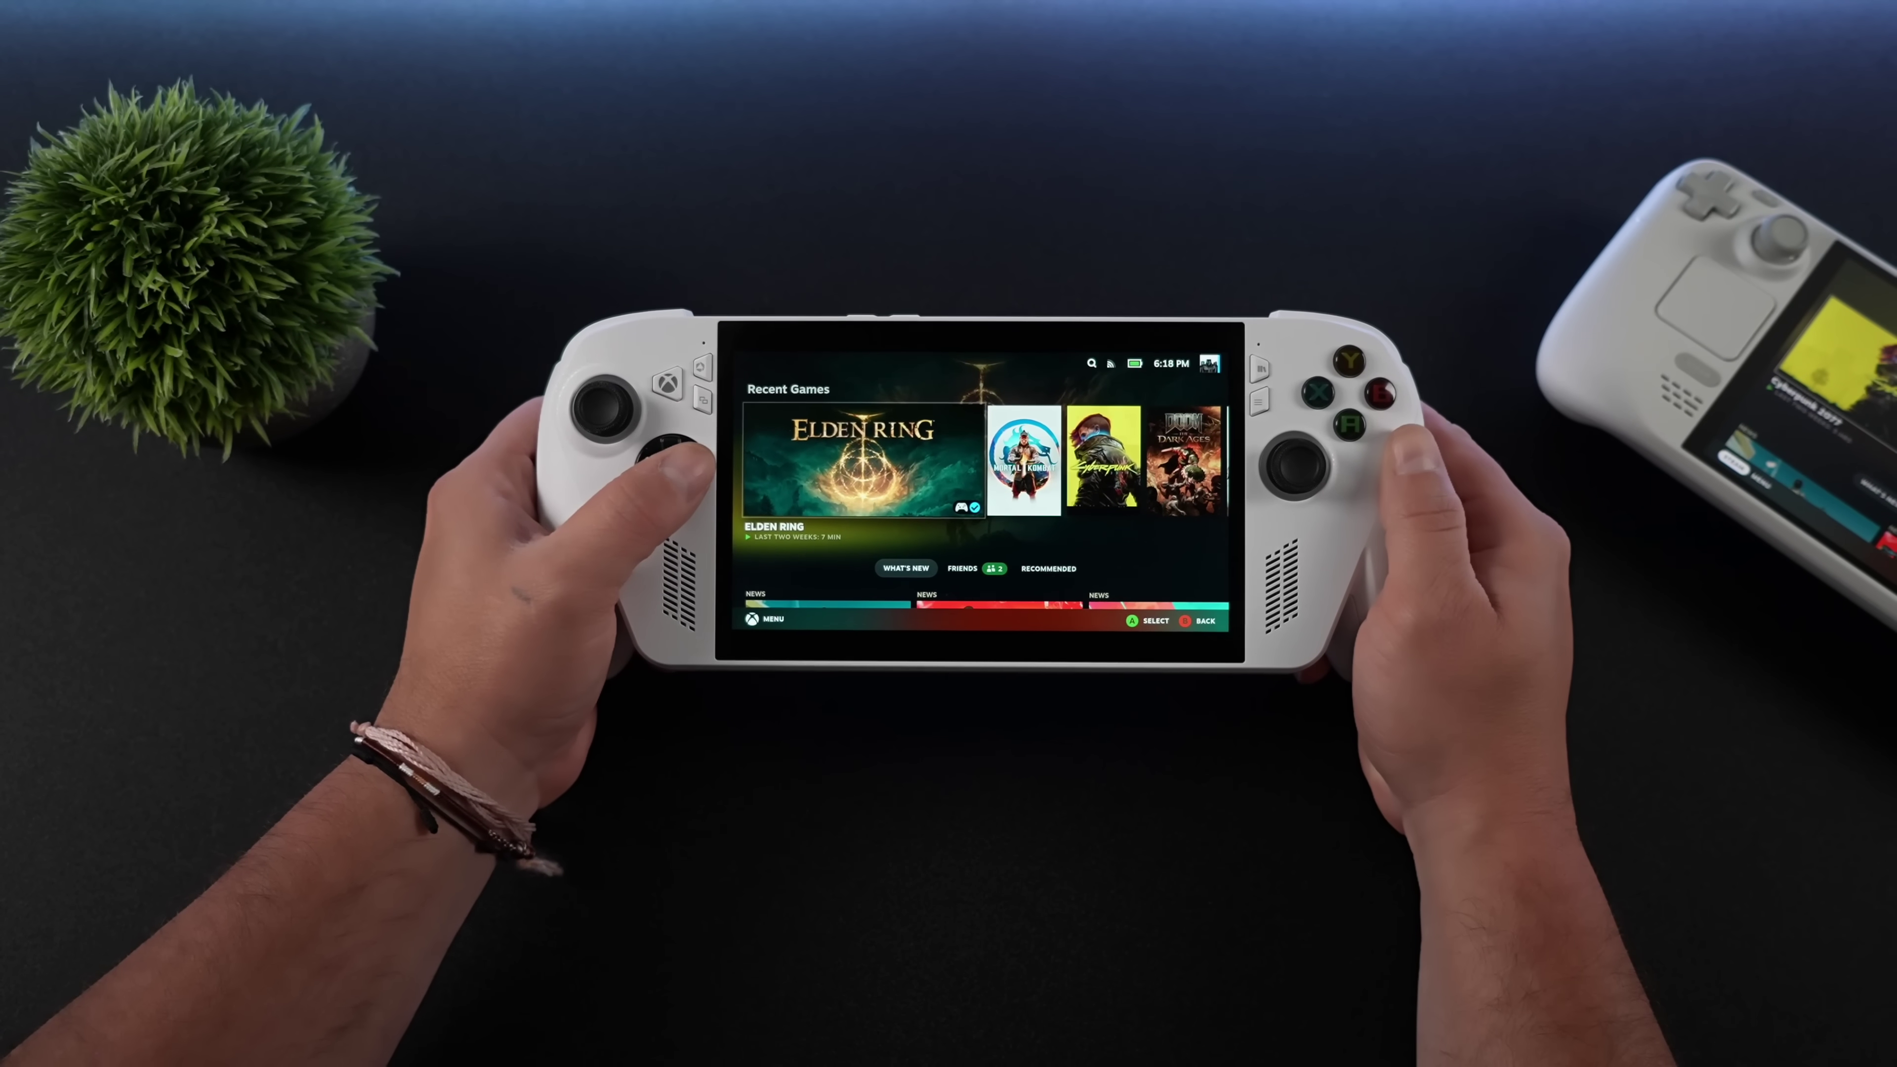
Browse the Recent Games carousel to Skyrim and on to the View more in your Library tile
{"action": "key", "text": "Right"}
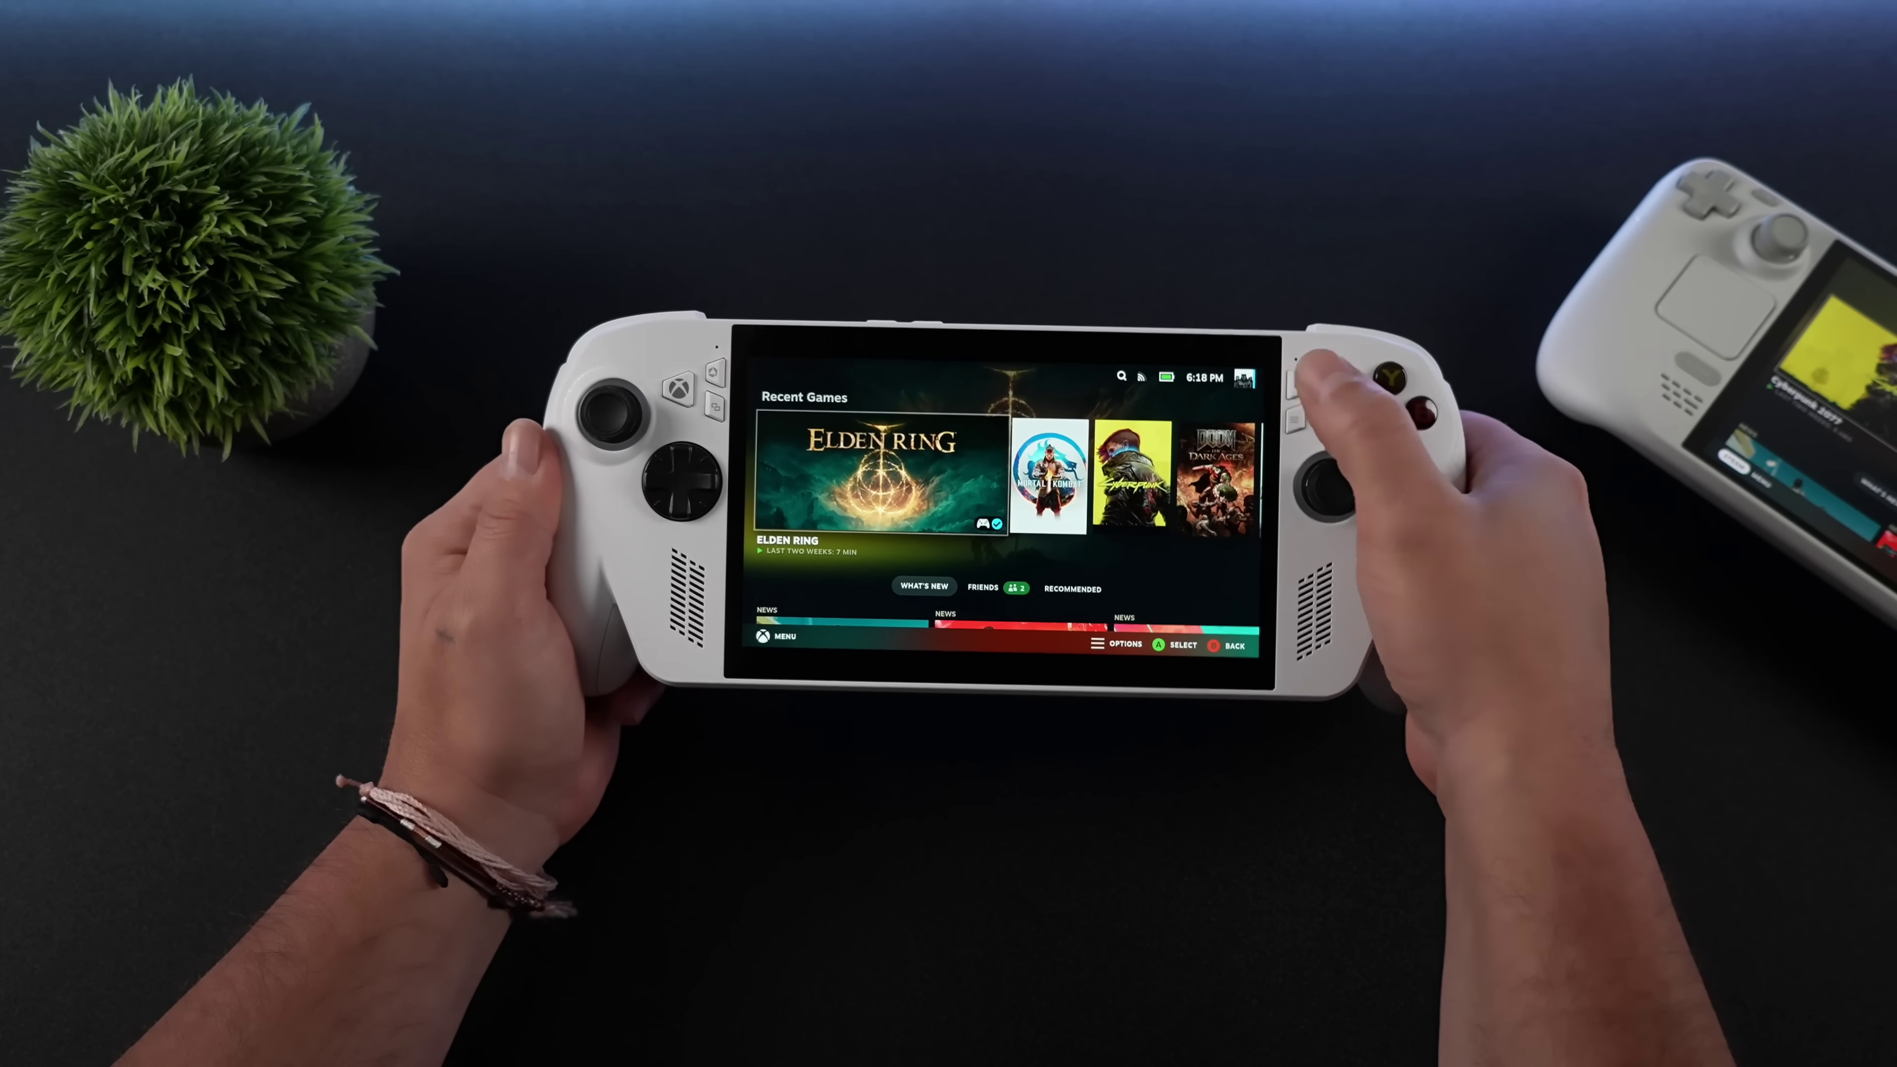
{"action": "key", "text": "ctrl+2"}
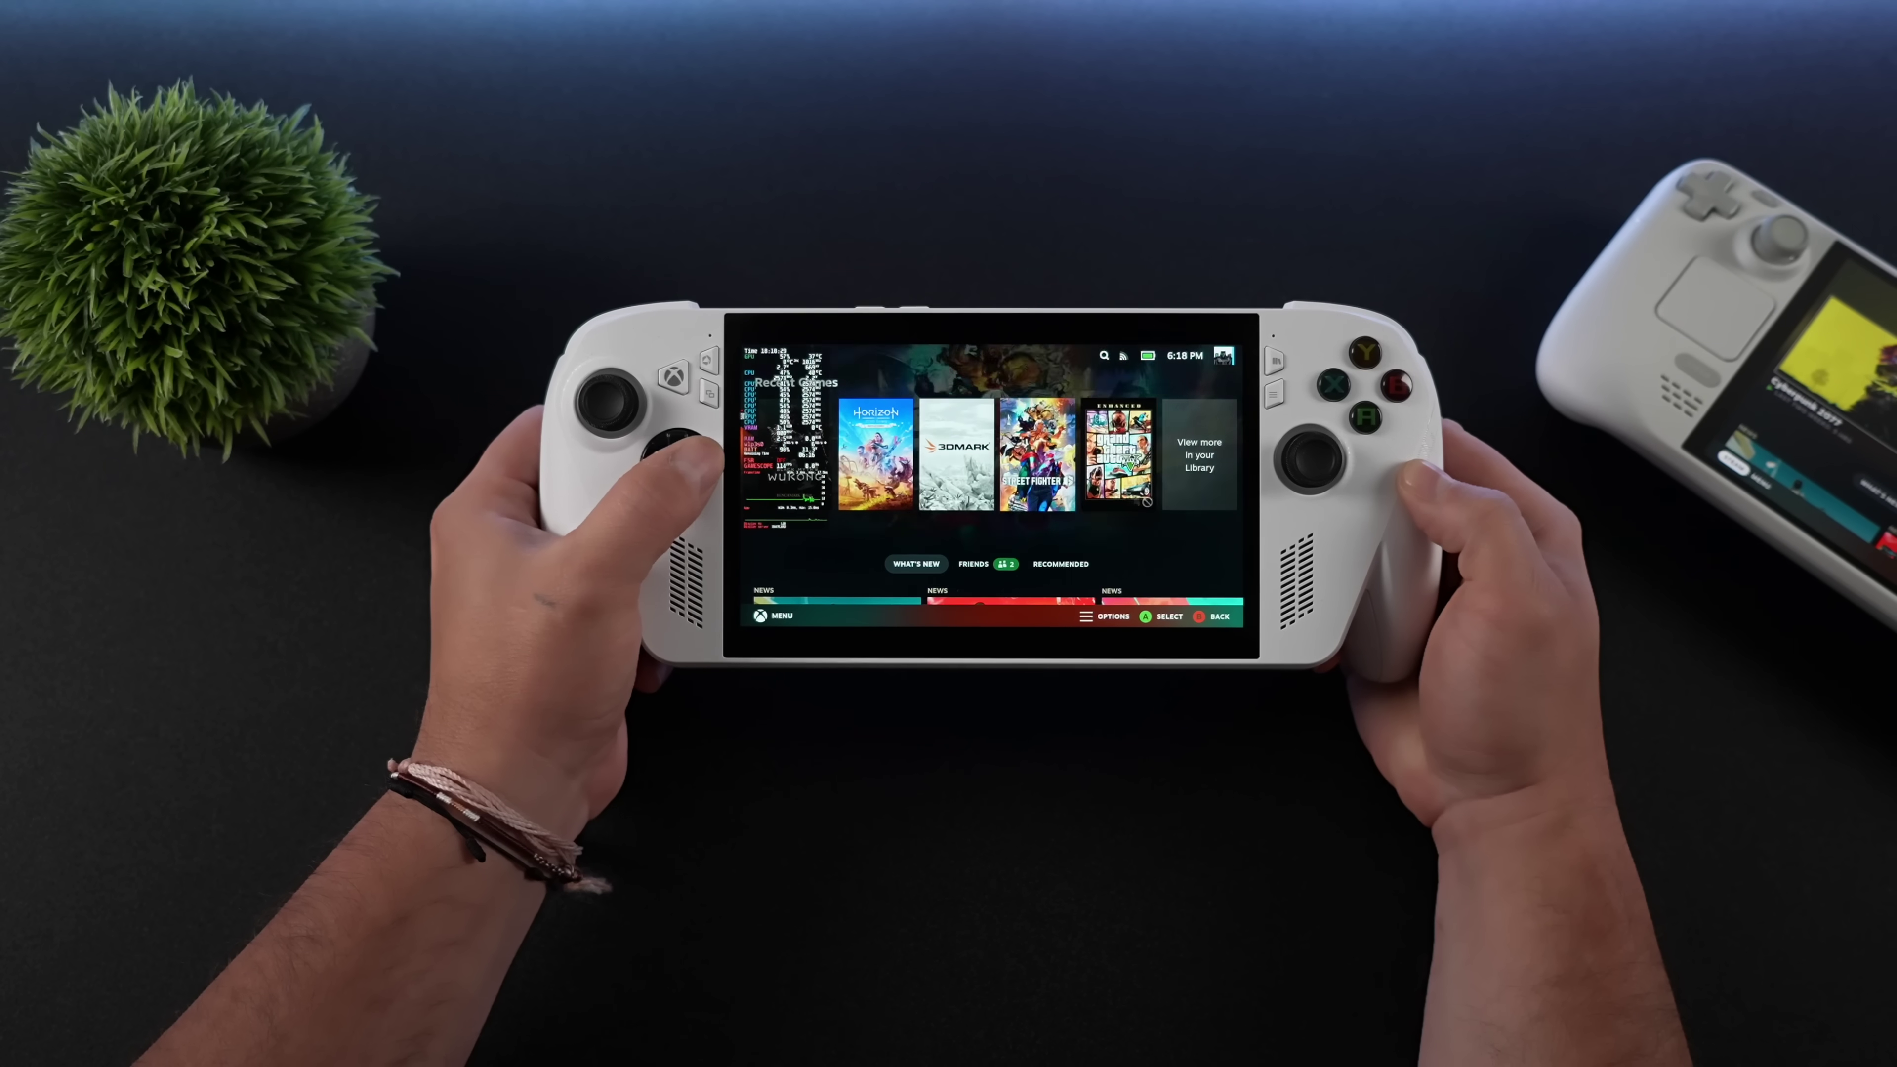
{"action": "key", "text": "Right"}
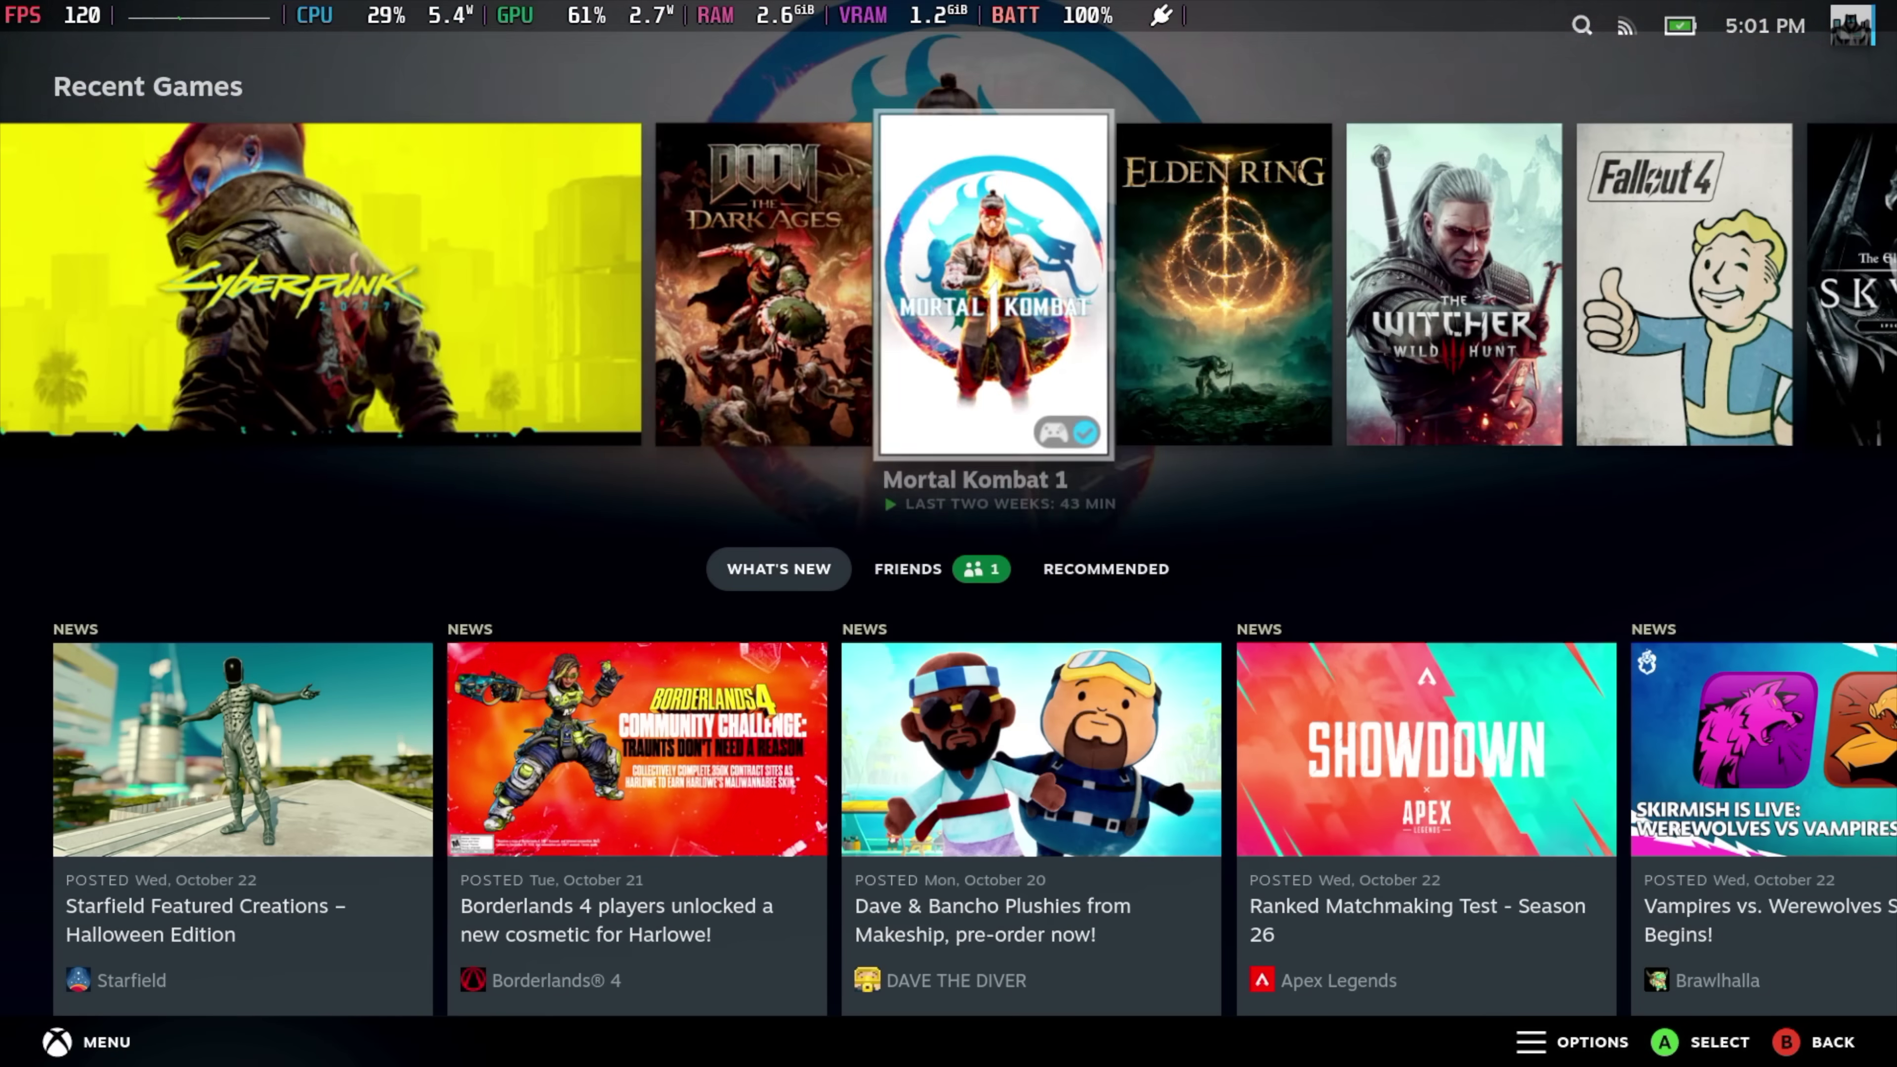
Browse Elden Ring, Spider-Man 2, Wallpaper Engine and CloverPit, then bring up the Performance quick-access panel
{"action": "key", "text": "Right"}
{"action": "key", "text": "Right"}
{"action": "key", "text": "Right"}
{"action": "key", "text": "Right"}
{"action": "key", "text": "Right"}
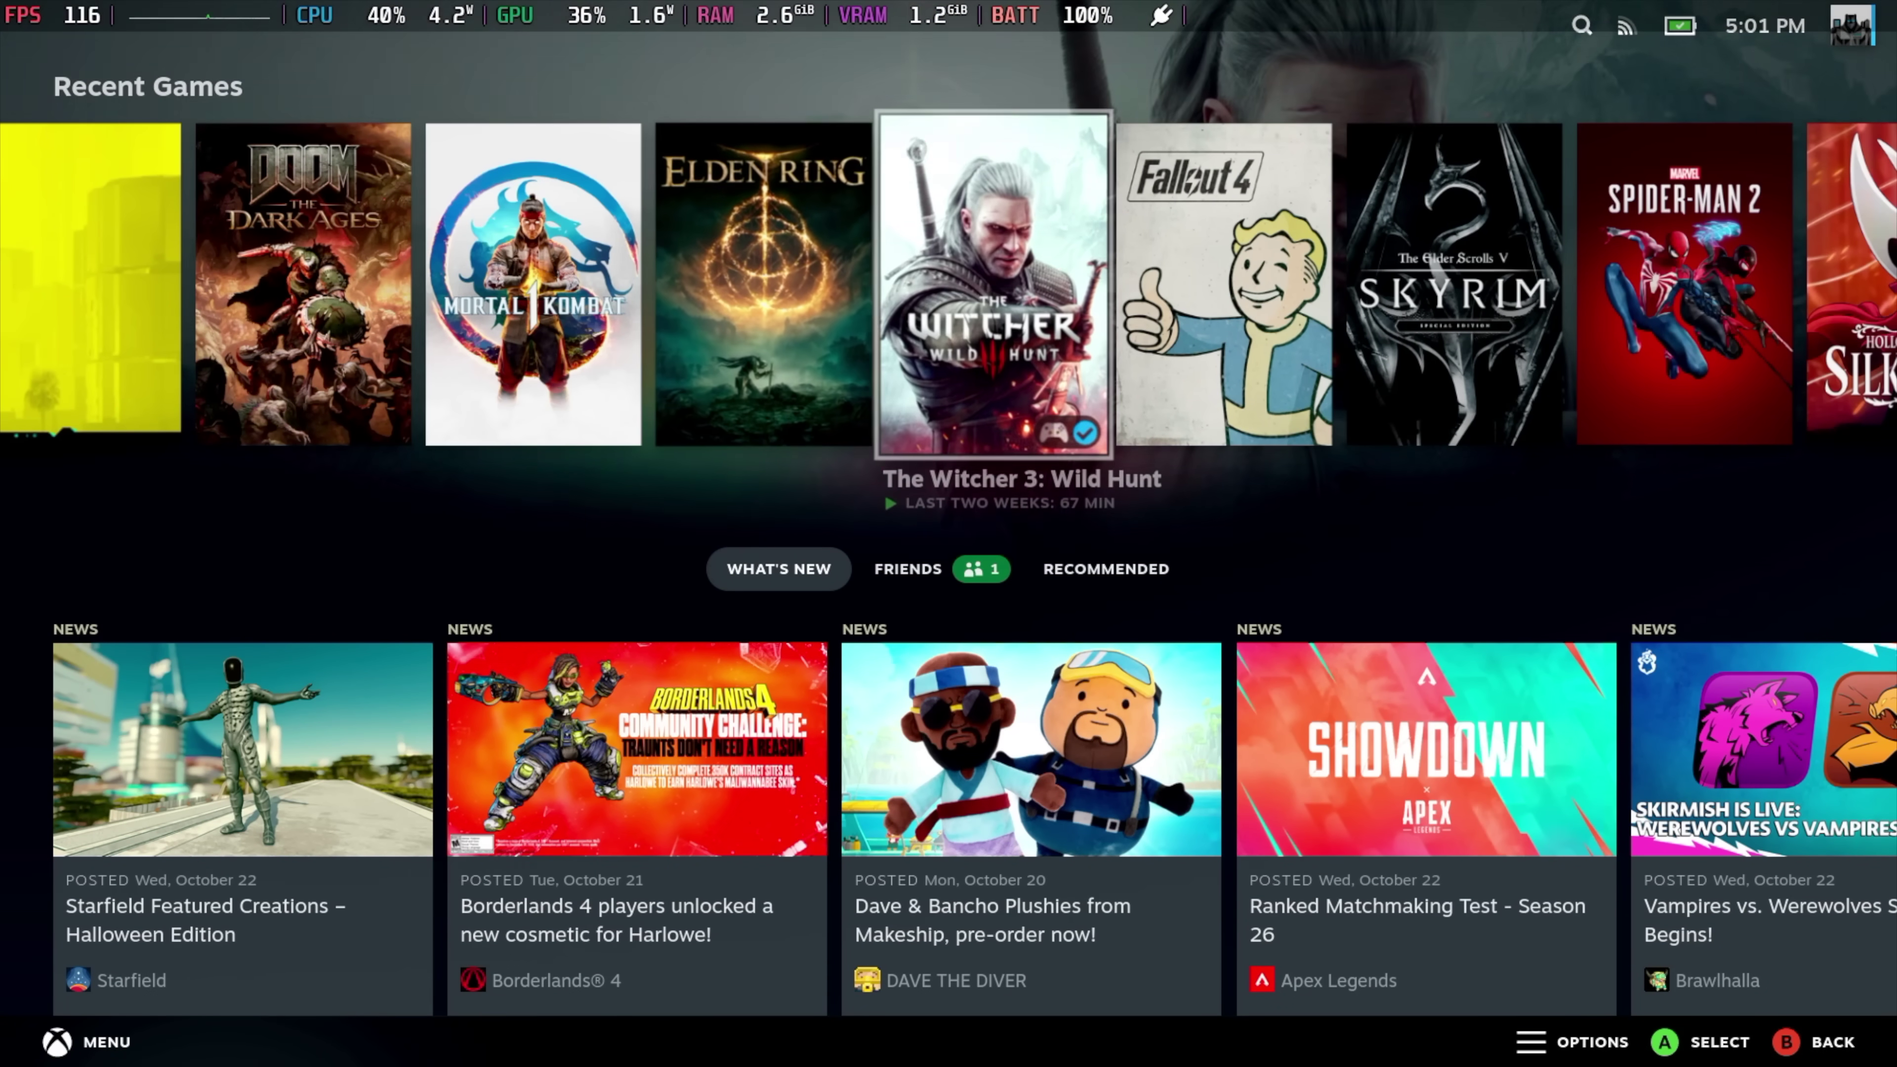
{"action": "key", "text": "Right"}
{"action": "key", "text": "Right"}
{"action": "key", "text": "Right"}
{"action": "key", "text": "Right"}
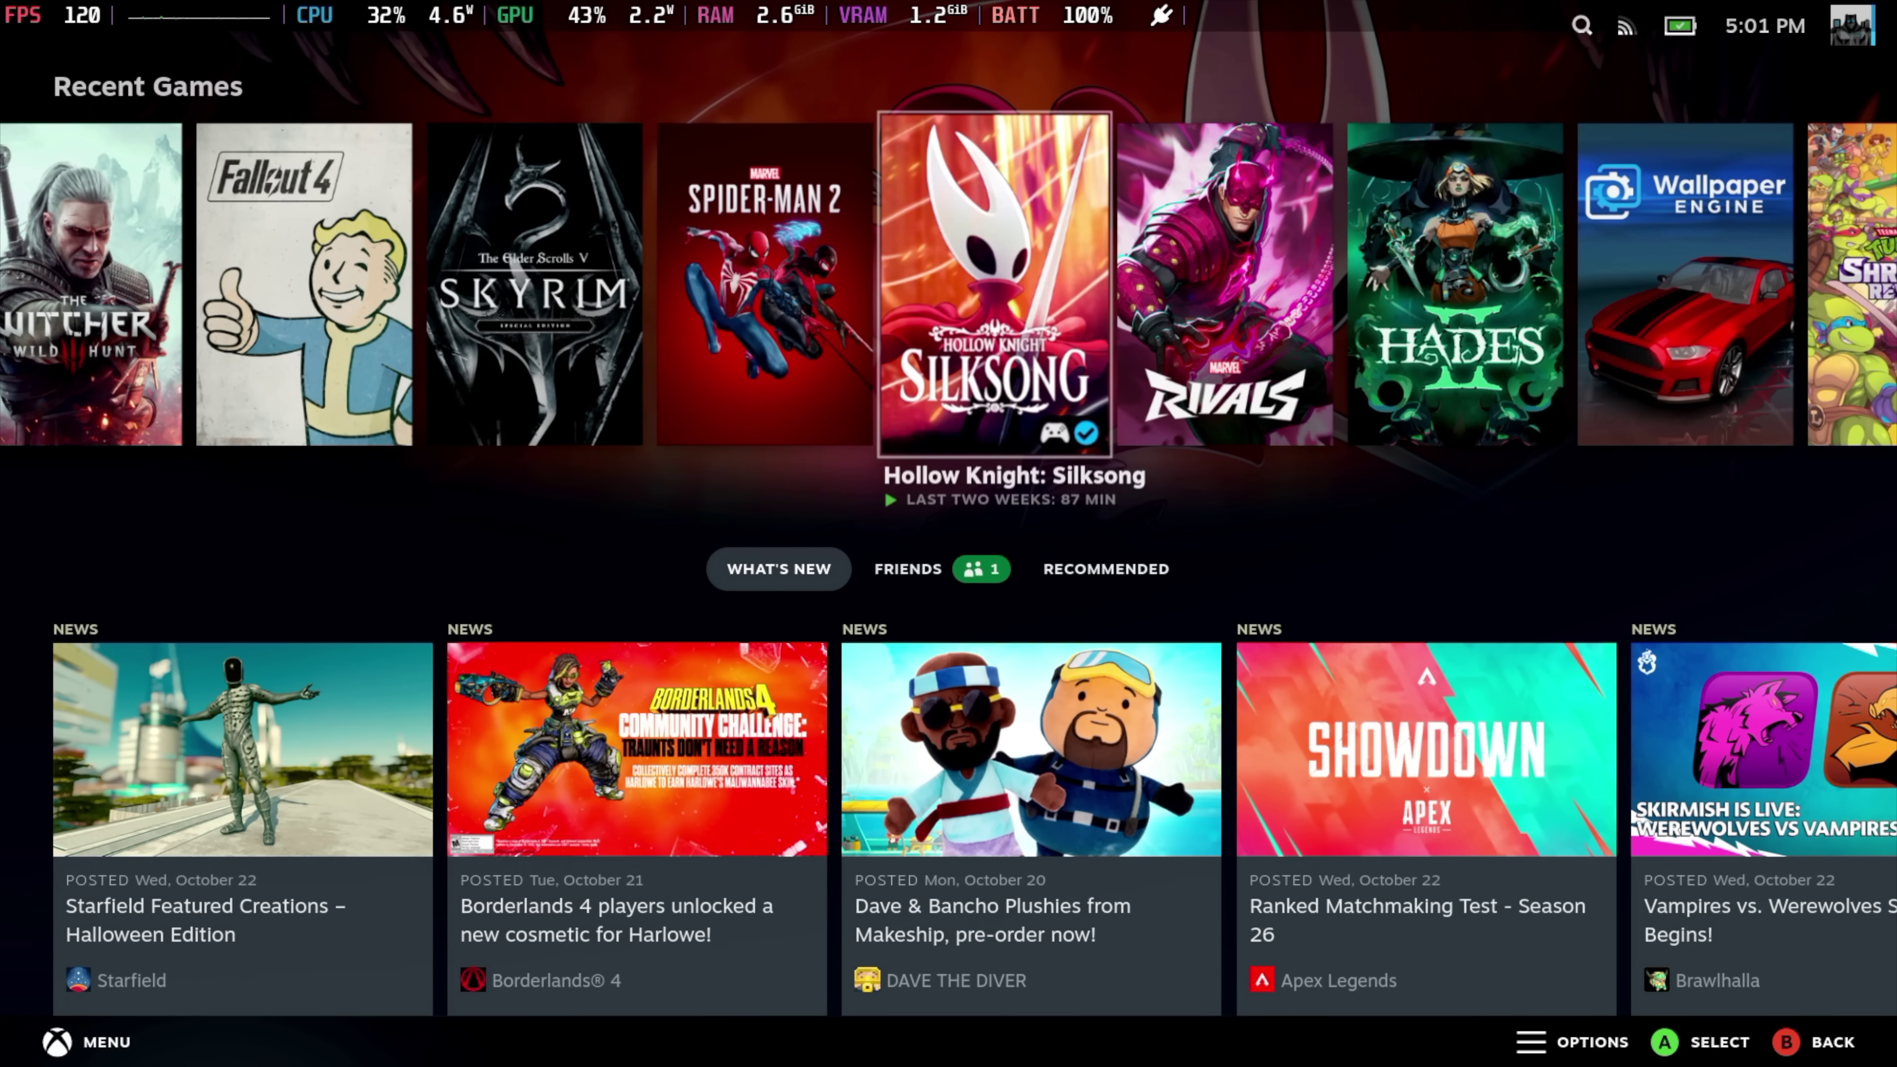
{"action": "key", "text": "Right"}
{"action": "key", "text": "Right"}
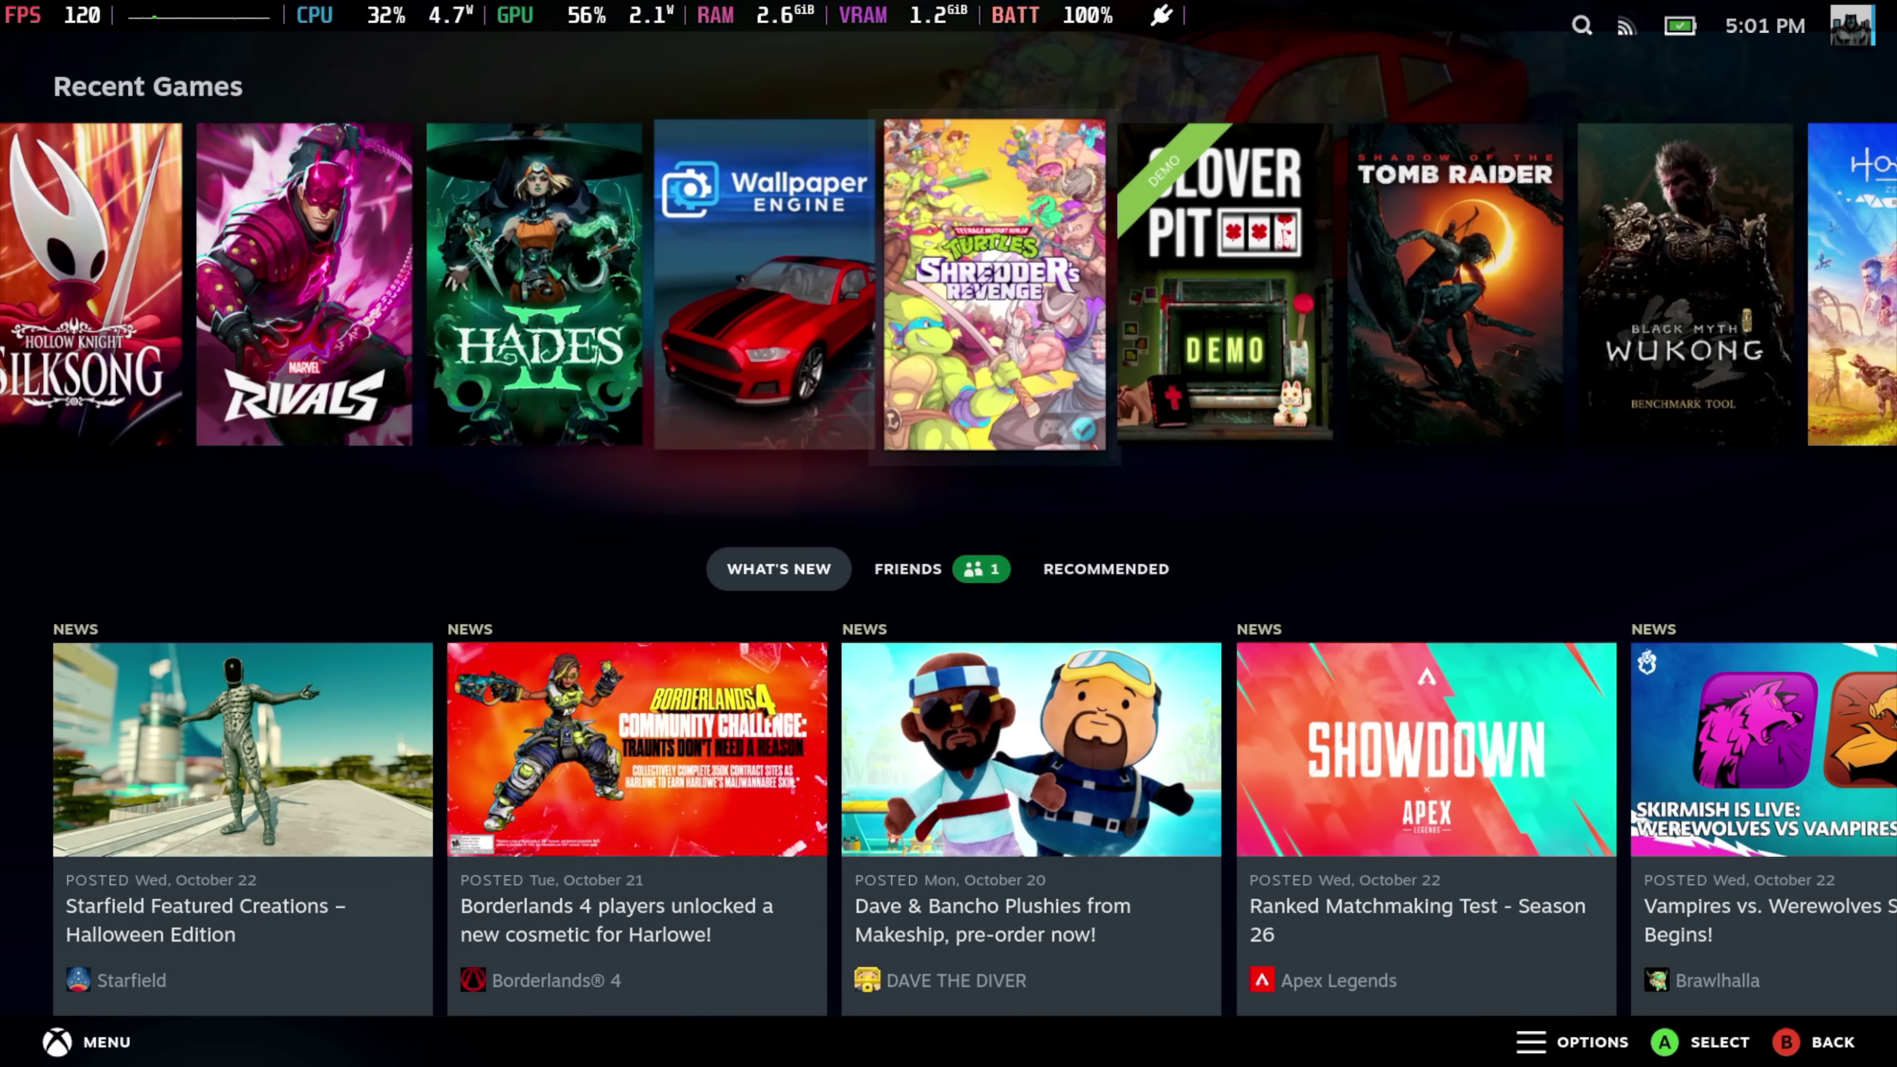
{"action": "key", "text": "Right"}
{"action": "key", "text": "Right"}
{"action": "key", "text": "Right"}
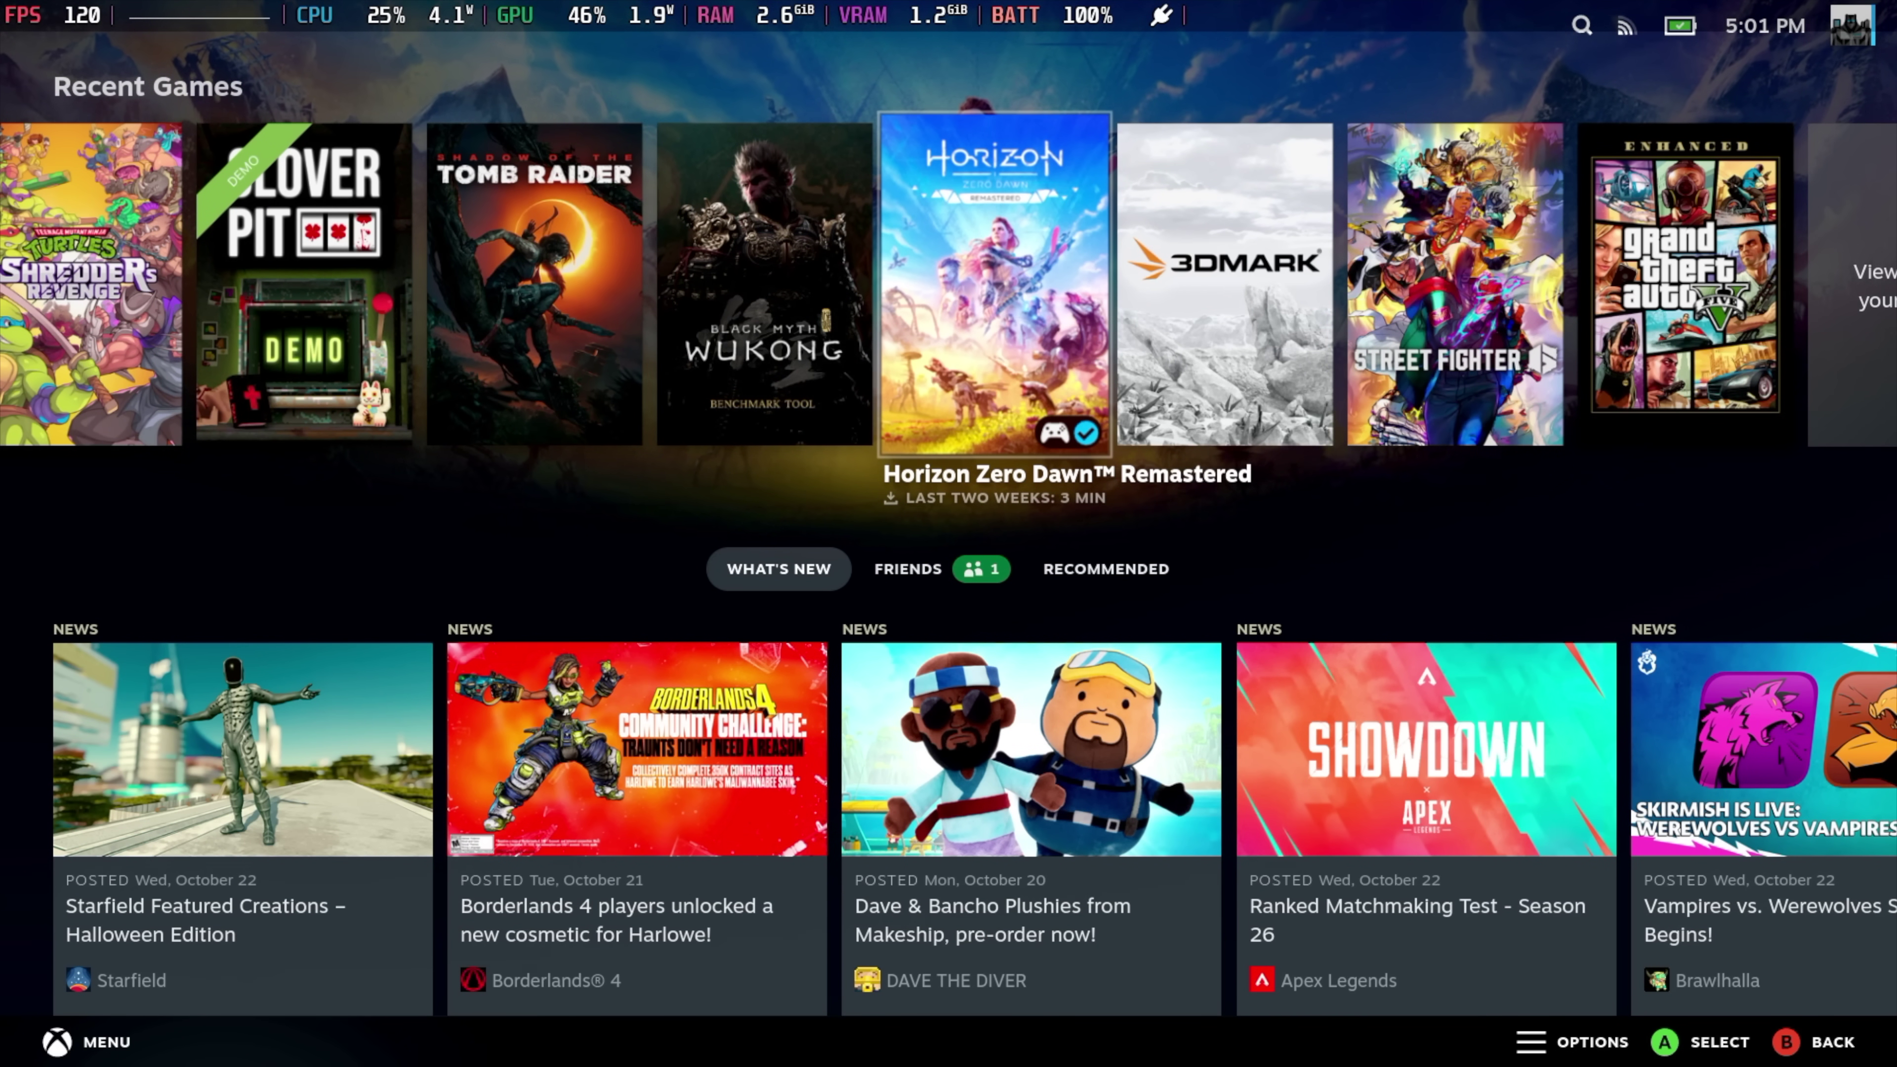
{"action": "key", "text": "Left"}
{"action": "key", "text": "Left"}
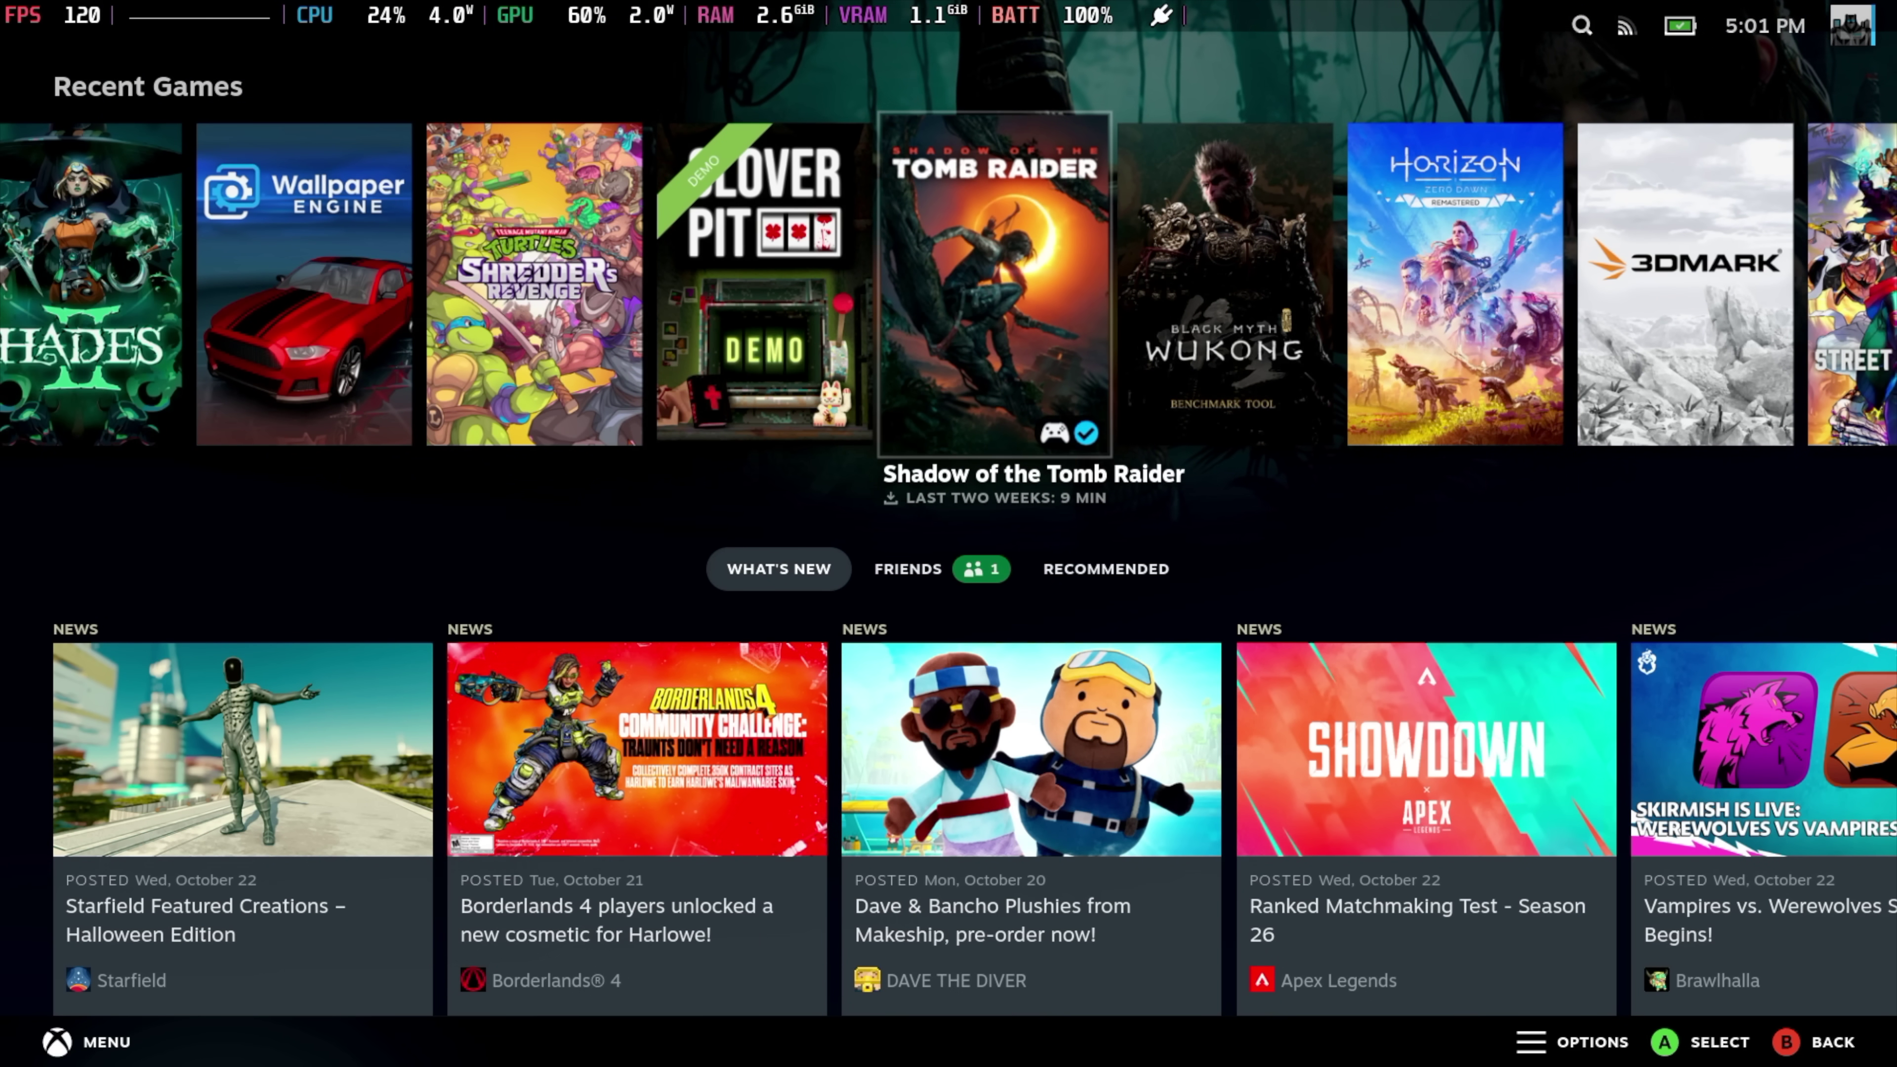
{"action": "key", "text": "ctrl+2"}
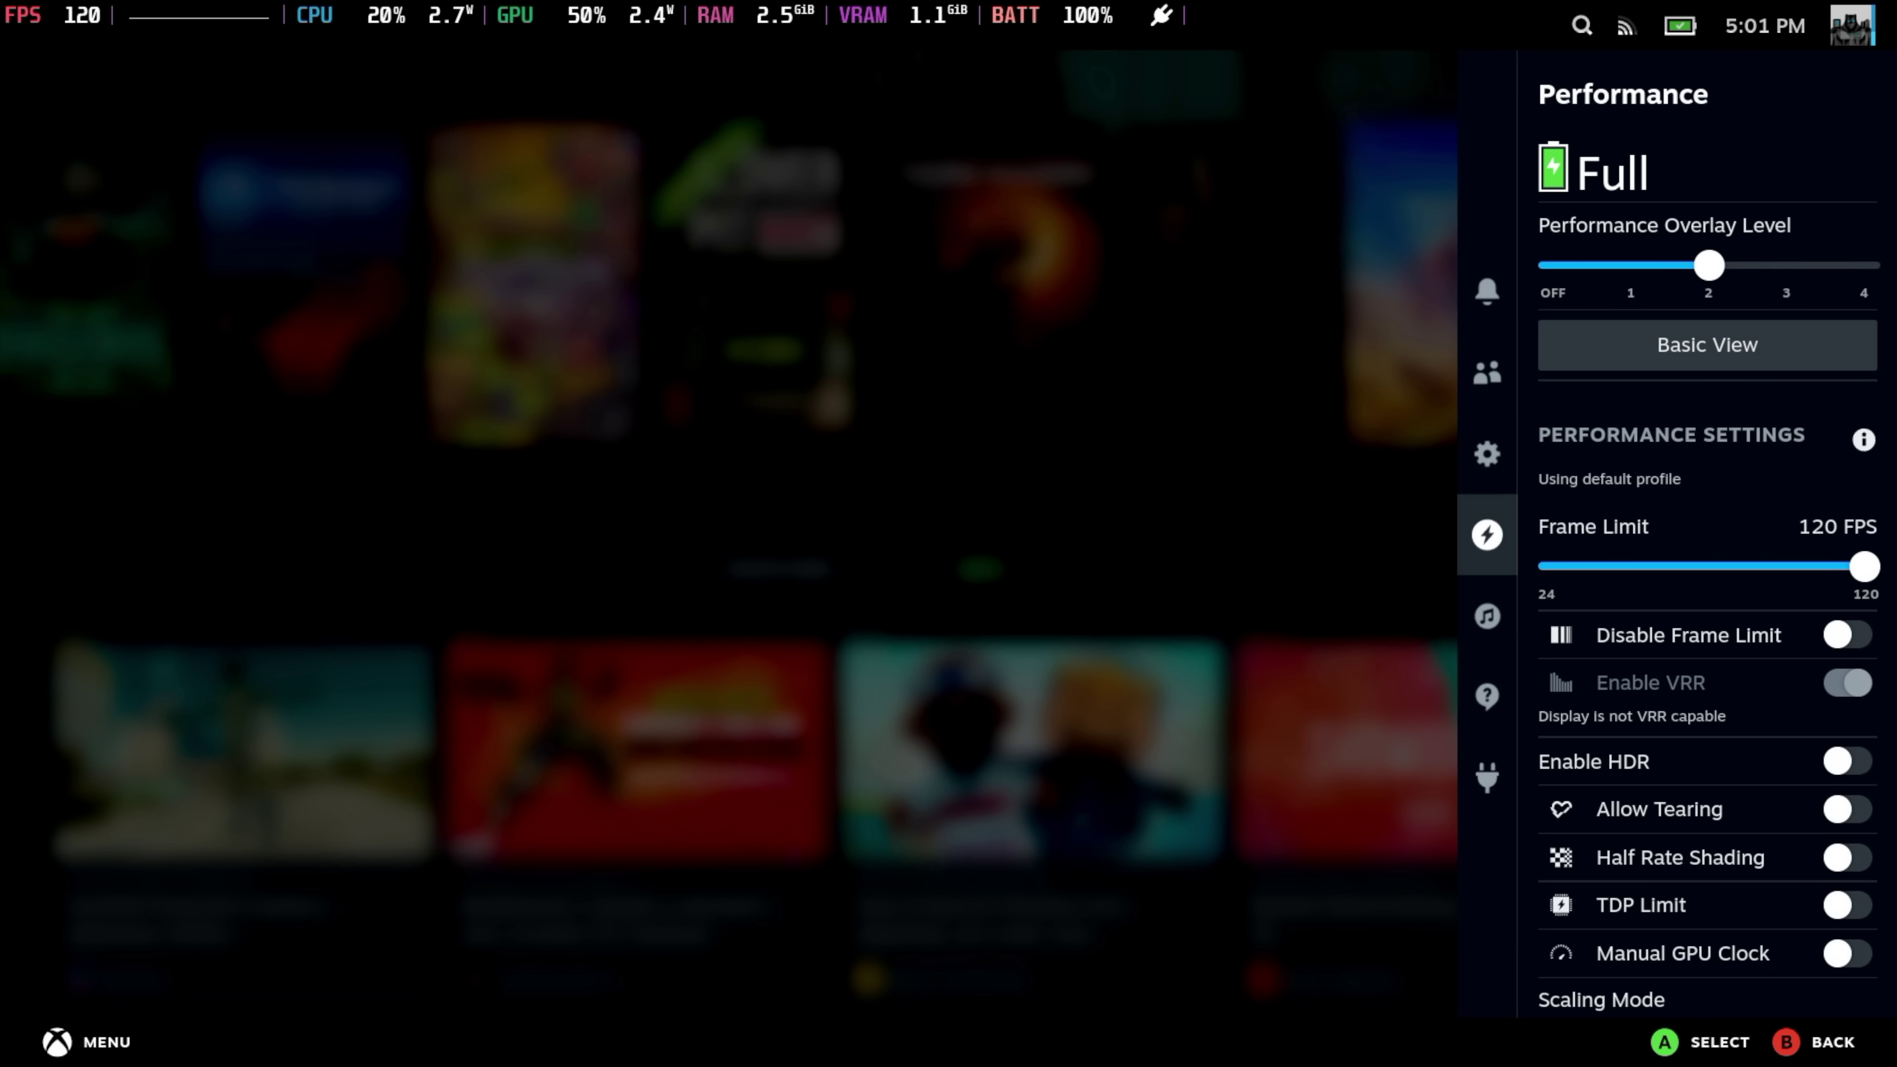
Check the quick settings: microphone level, Wi-Fi and Bluetooth
{"action": "key", "text": "Up"}
{"action": "key", "text": "Right"}
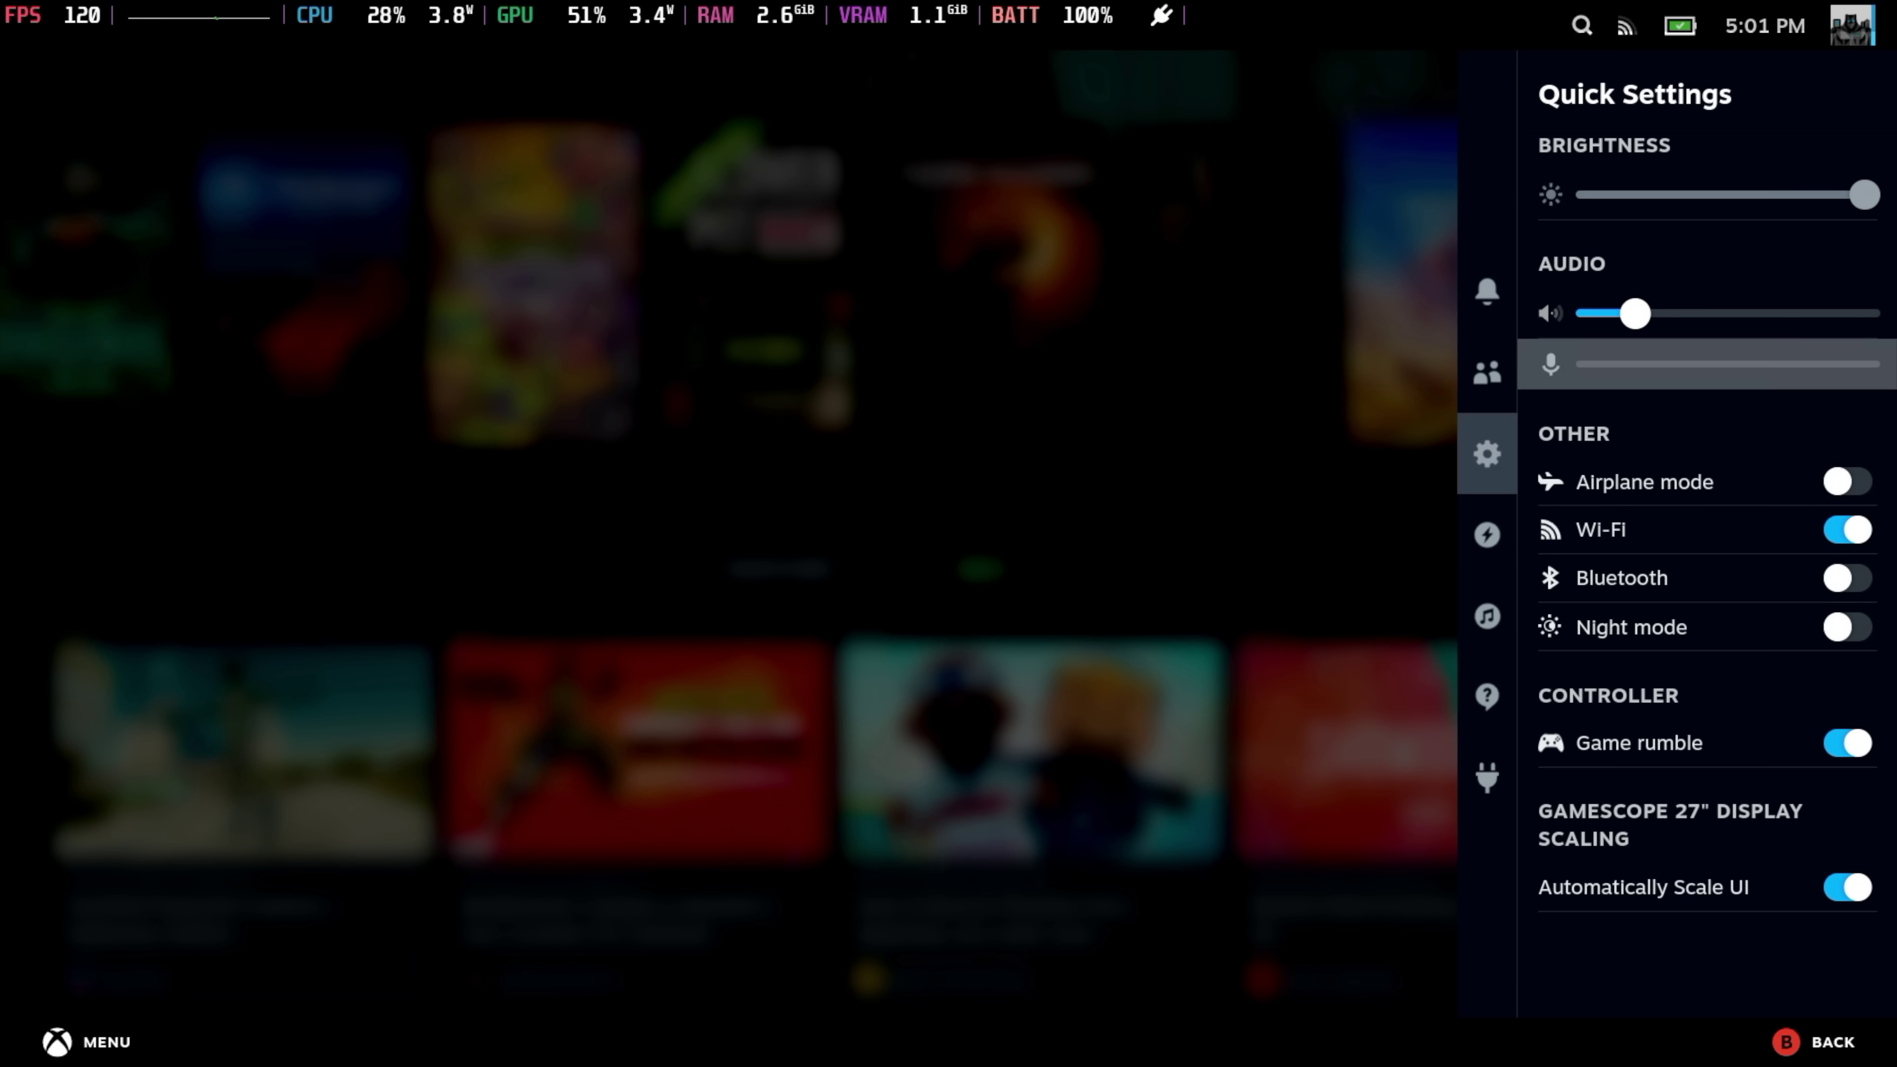
{"action": "key", "text": "Down"}
{"action": "key", "text": "Down"}
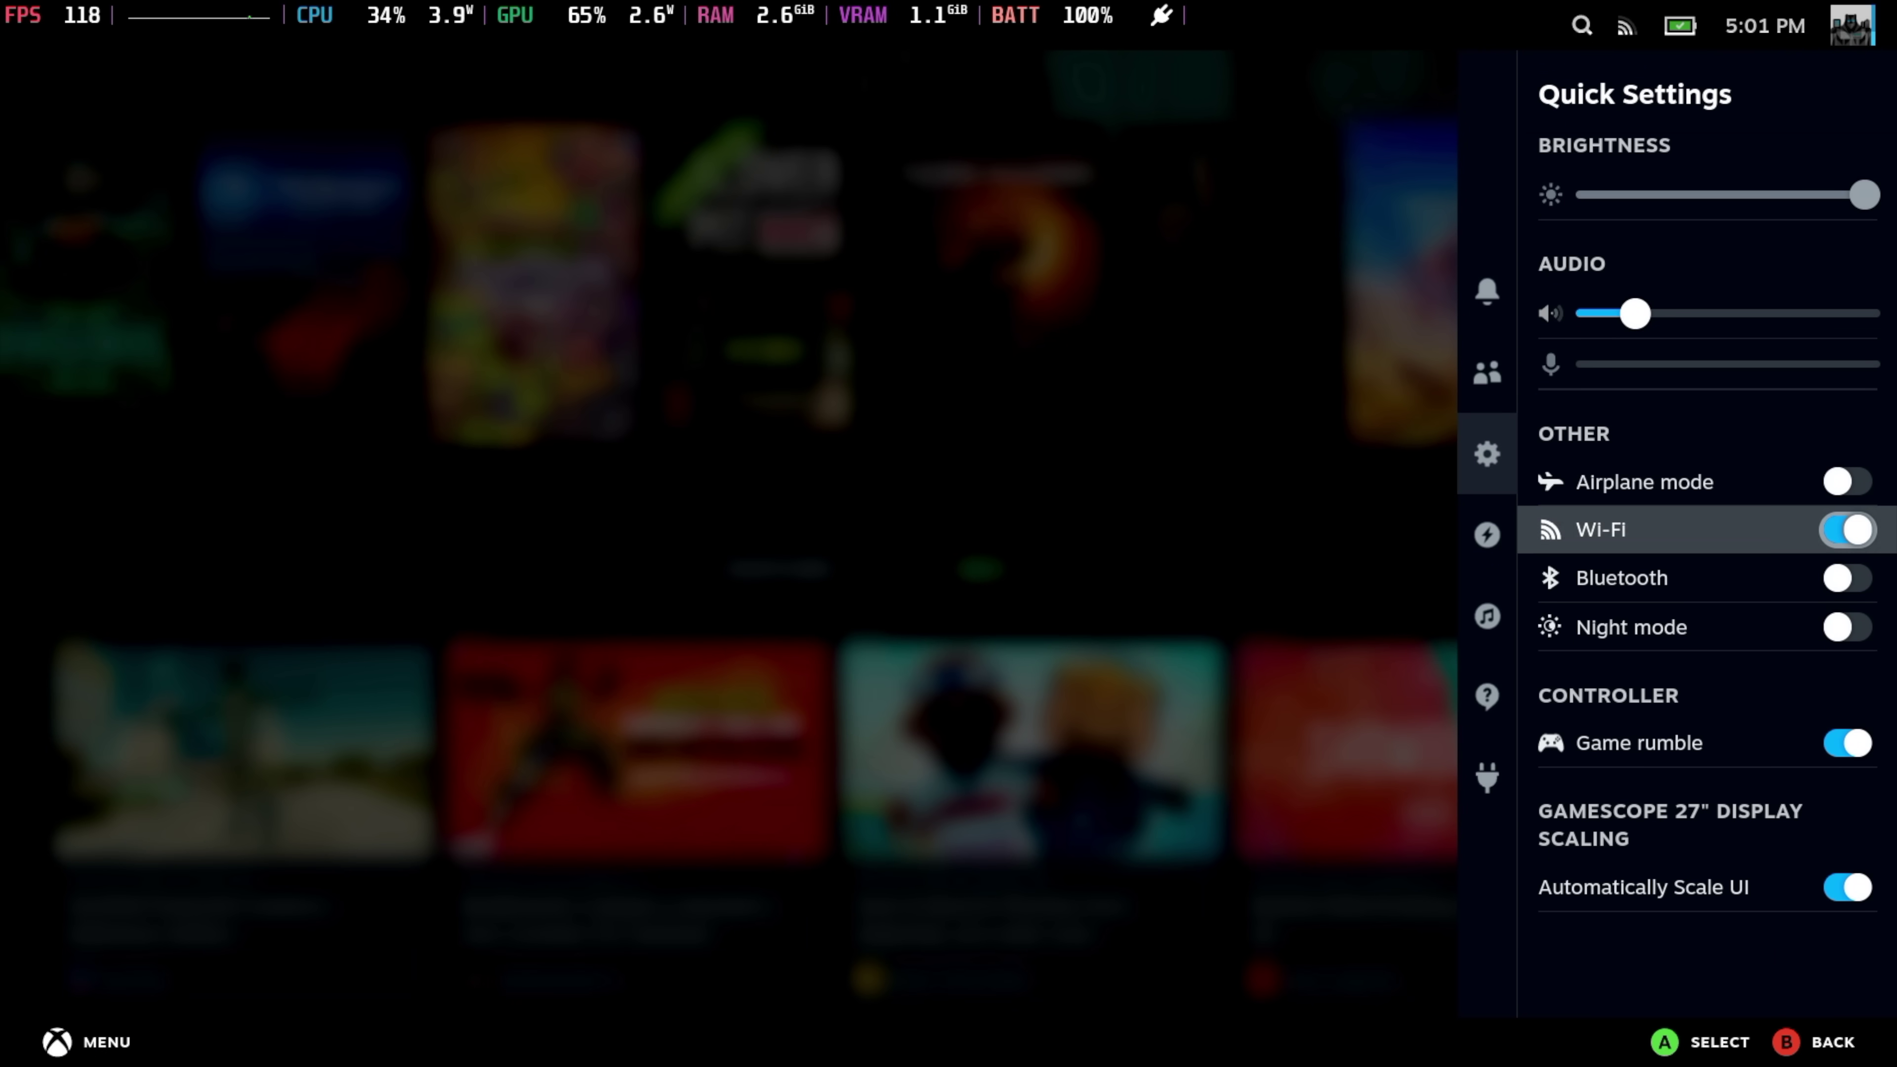
{"action": "key", "text": "Down"}
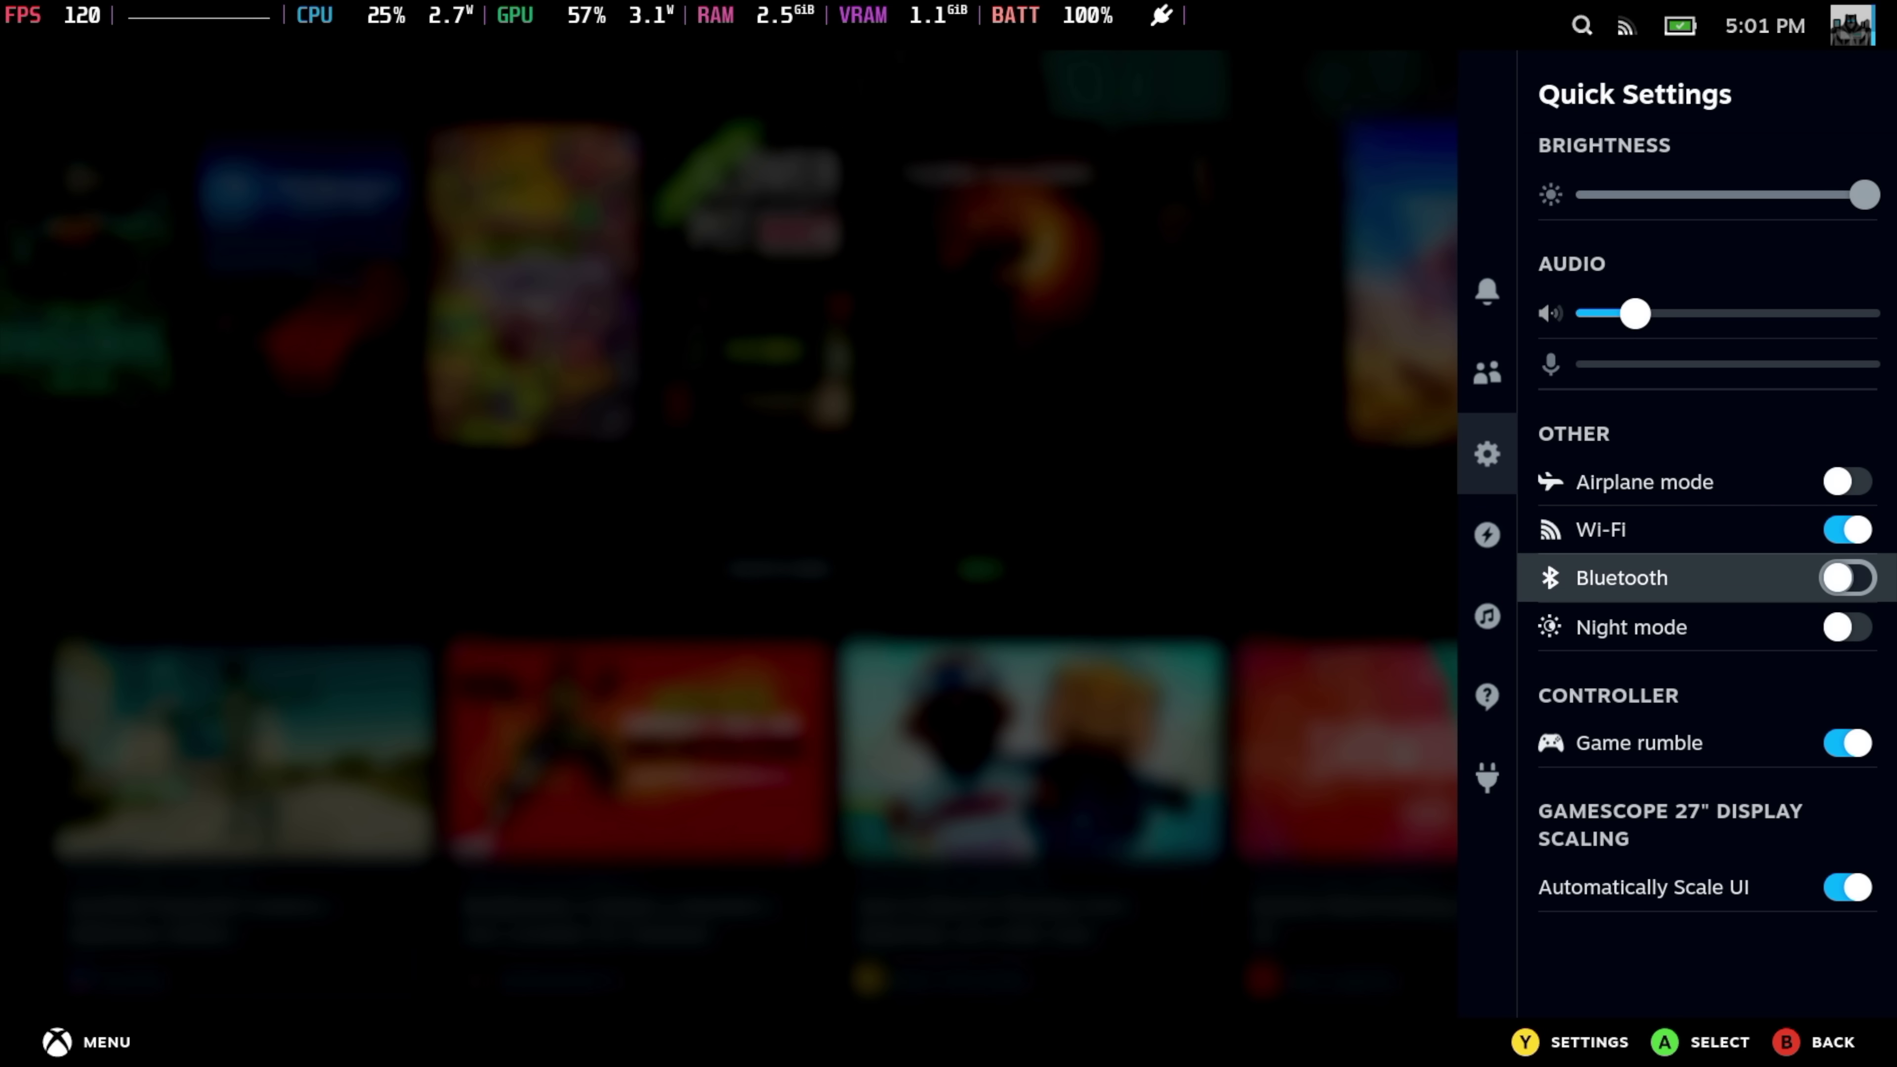
{"action": "key", "text": "Left"}
Back on the Performance page, raise Performance Overlay Level to 4
{"action": "key", "text": "Down"}
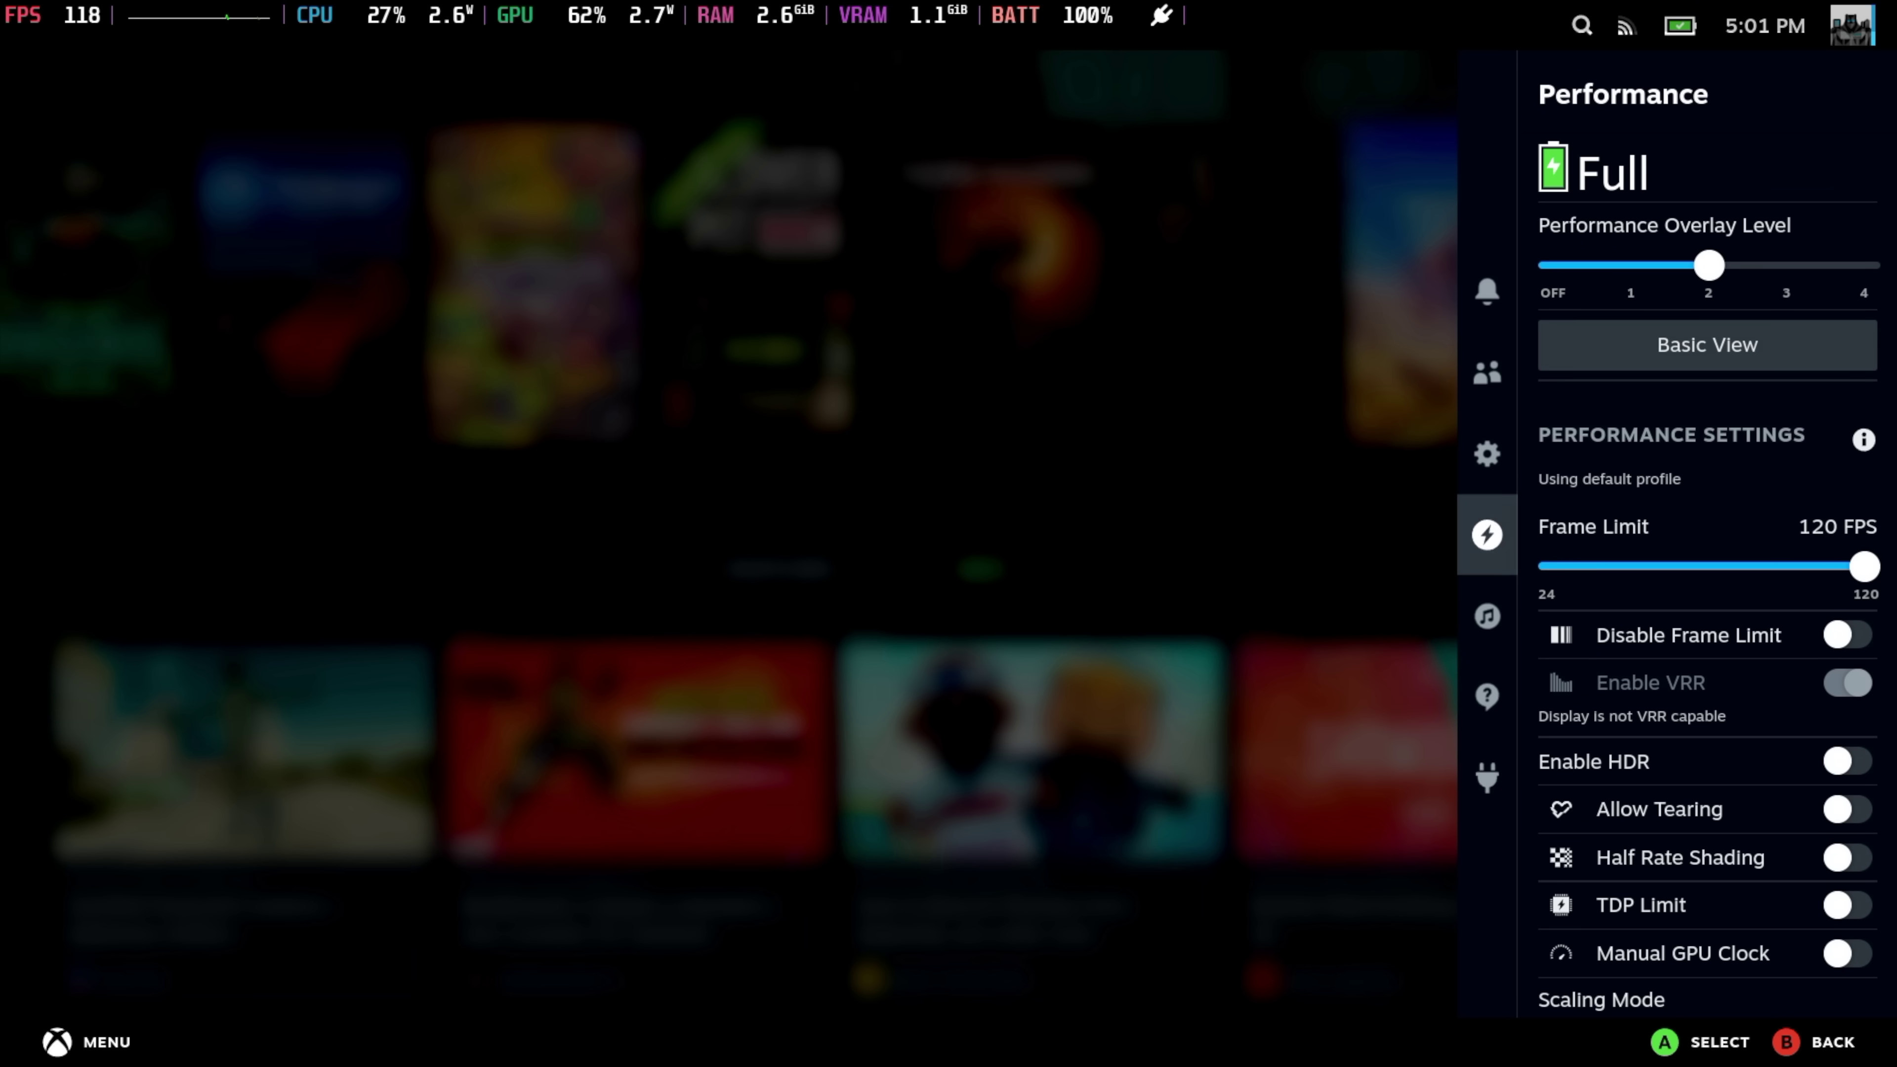
{"action": "key", "text": "Right"}
{"action": "key", "text": "Return"}
{"action": "key", "text": "Right"}
{"action": "key", "text": "Right"}
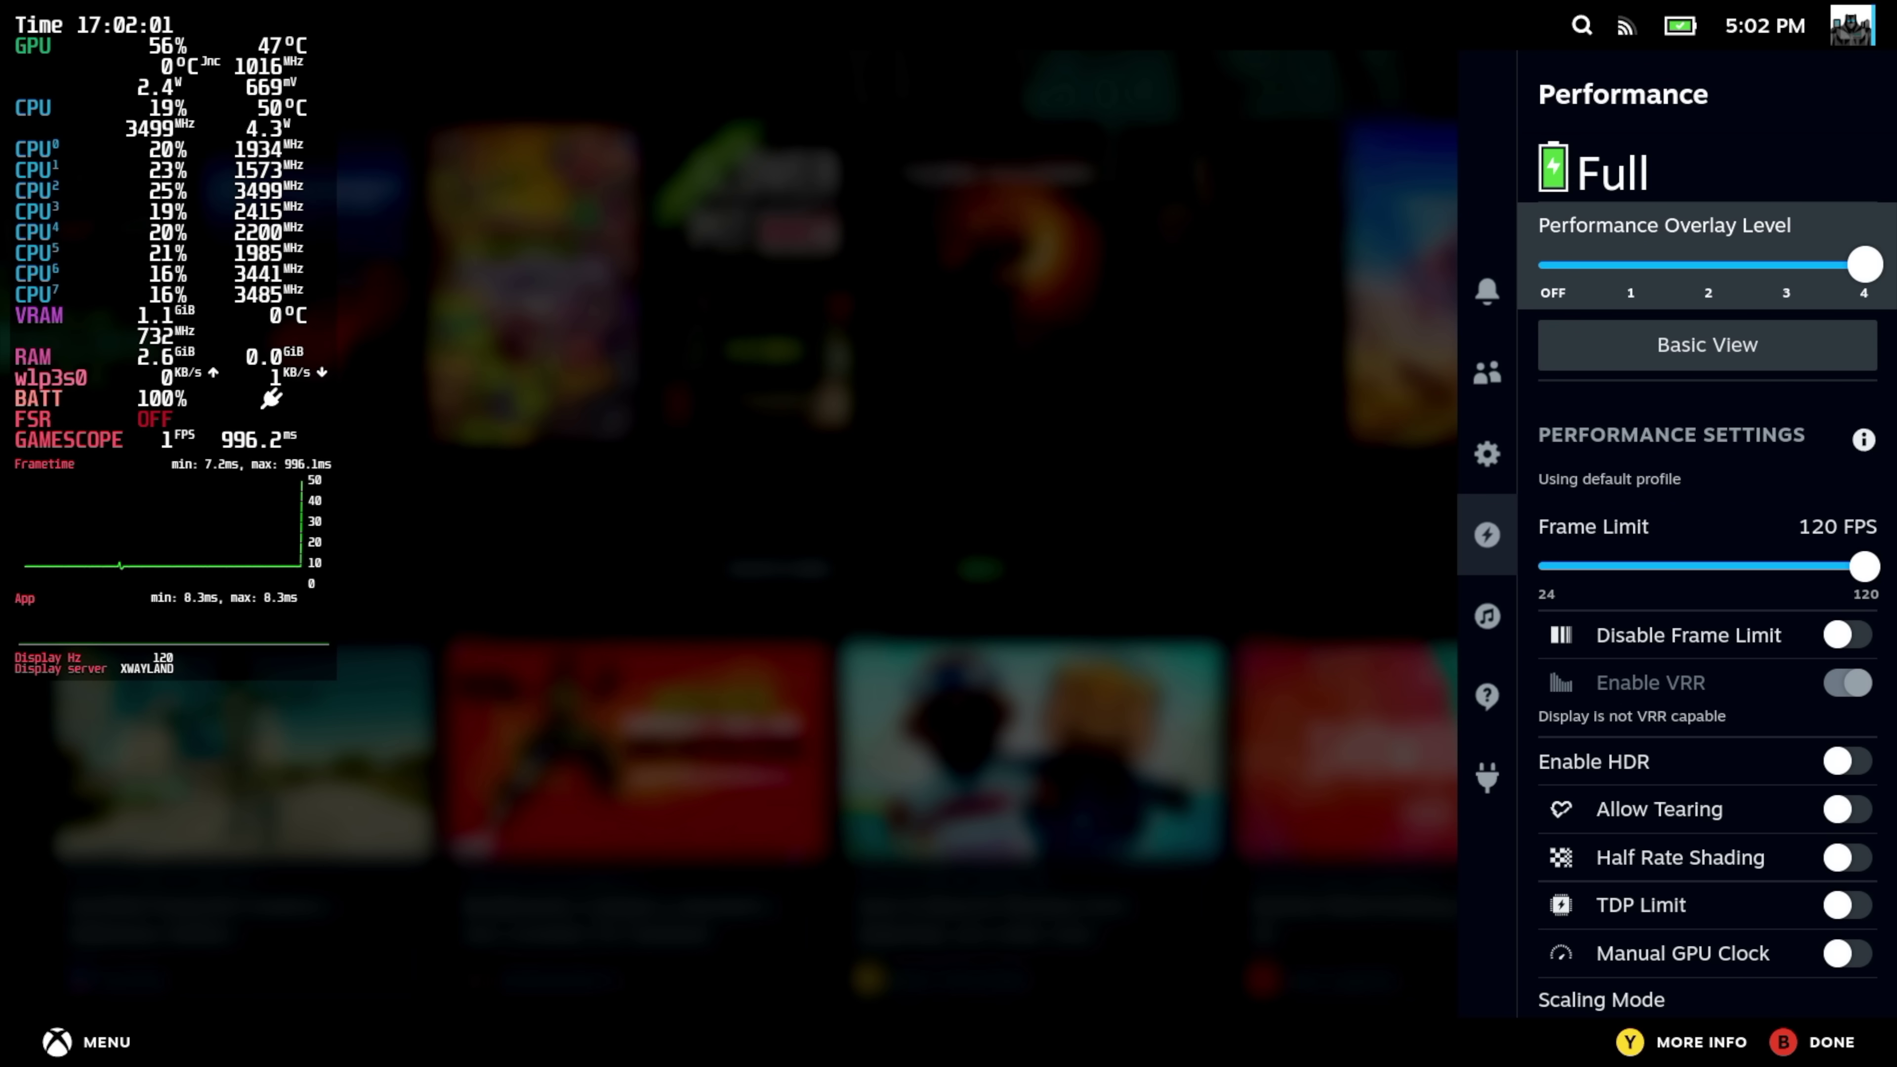
Browse the Performance options from Disable Frame Limit and Enable HDR down to TDP Limit
{"action": "key", "text": "Escape"}
{"action": "key", "text": "Down"}
{"action": "key", "text": "Down"}
{"action": "key", "text": "Down"}
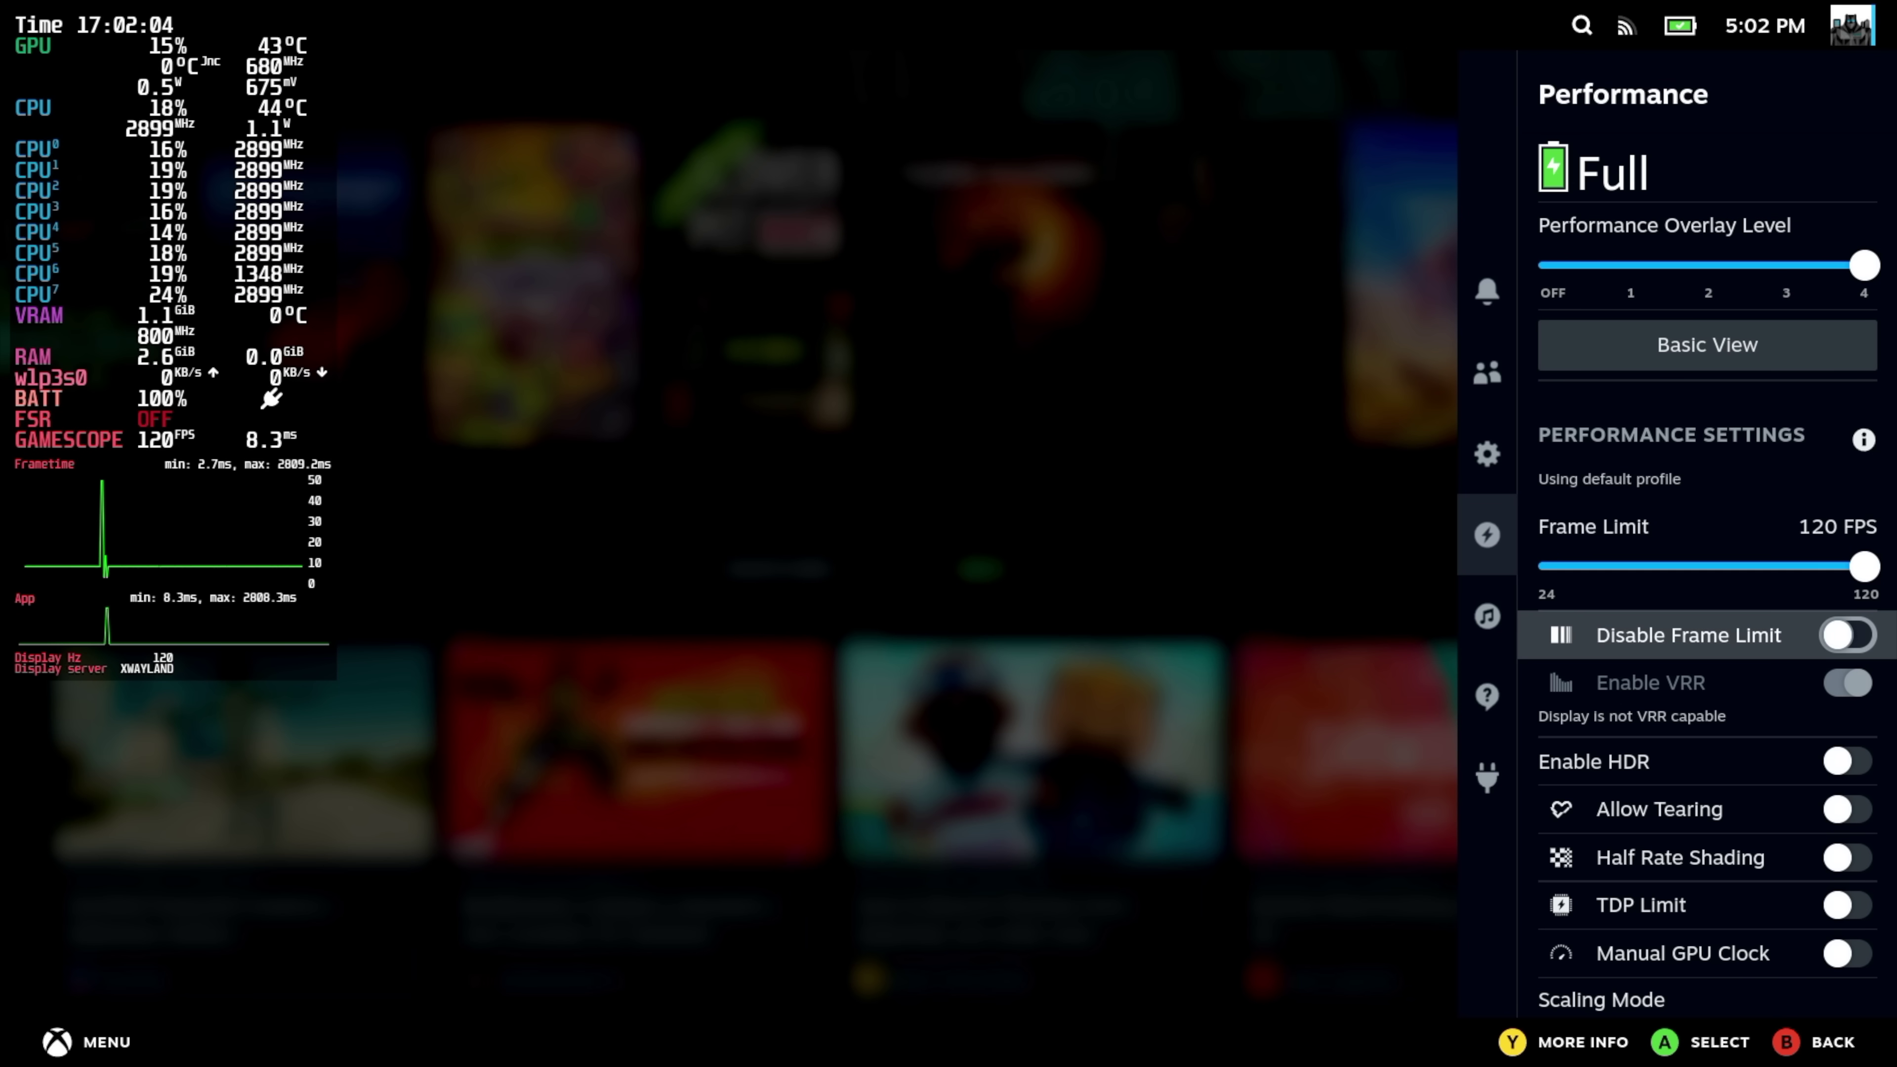
{"action": "key", "text": "Down"}
{"action": "key", "text": "Down"}
{"action": "key", "text": "Down"}
{"action": "key", "text": "Down"}
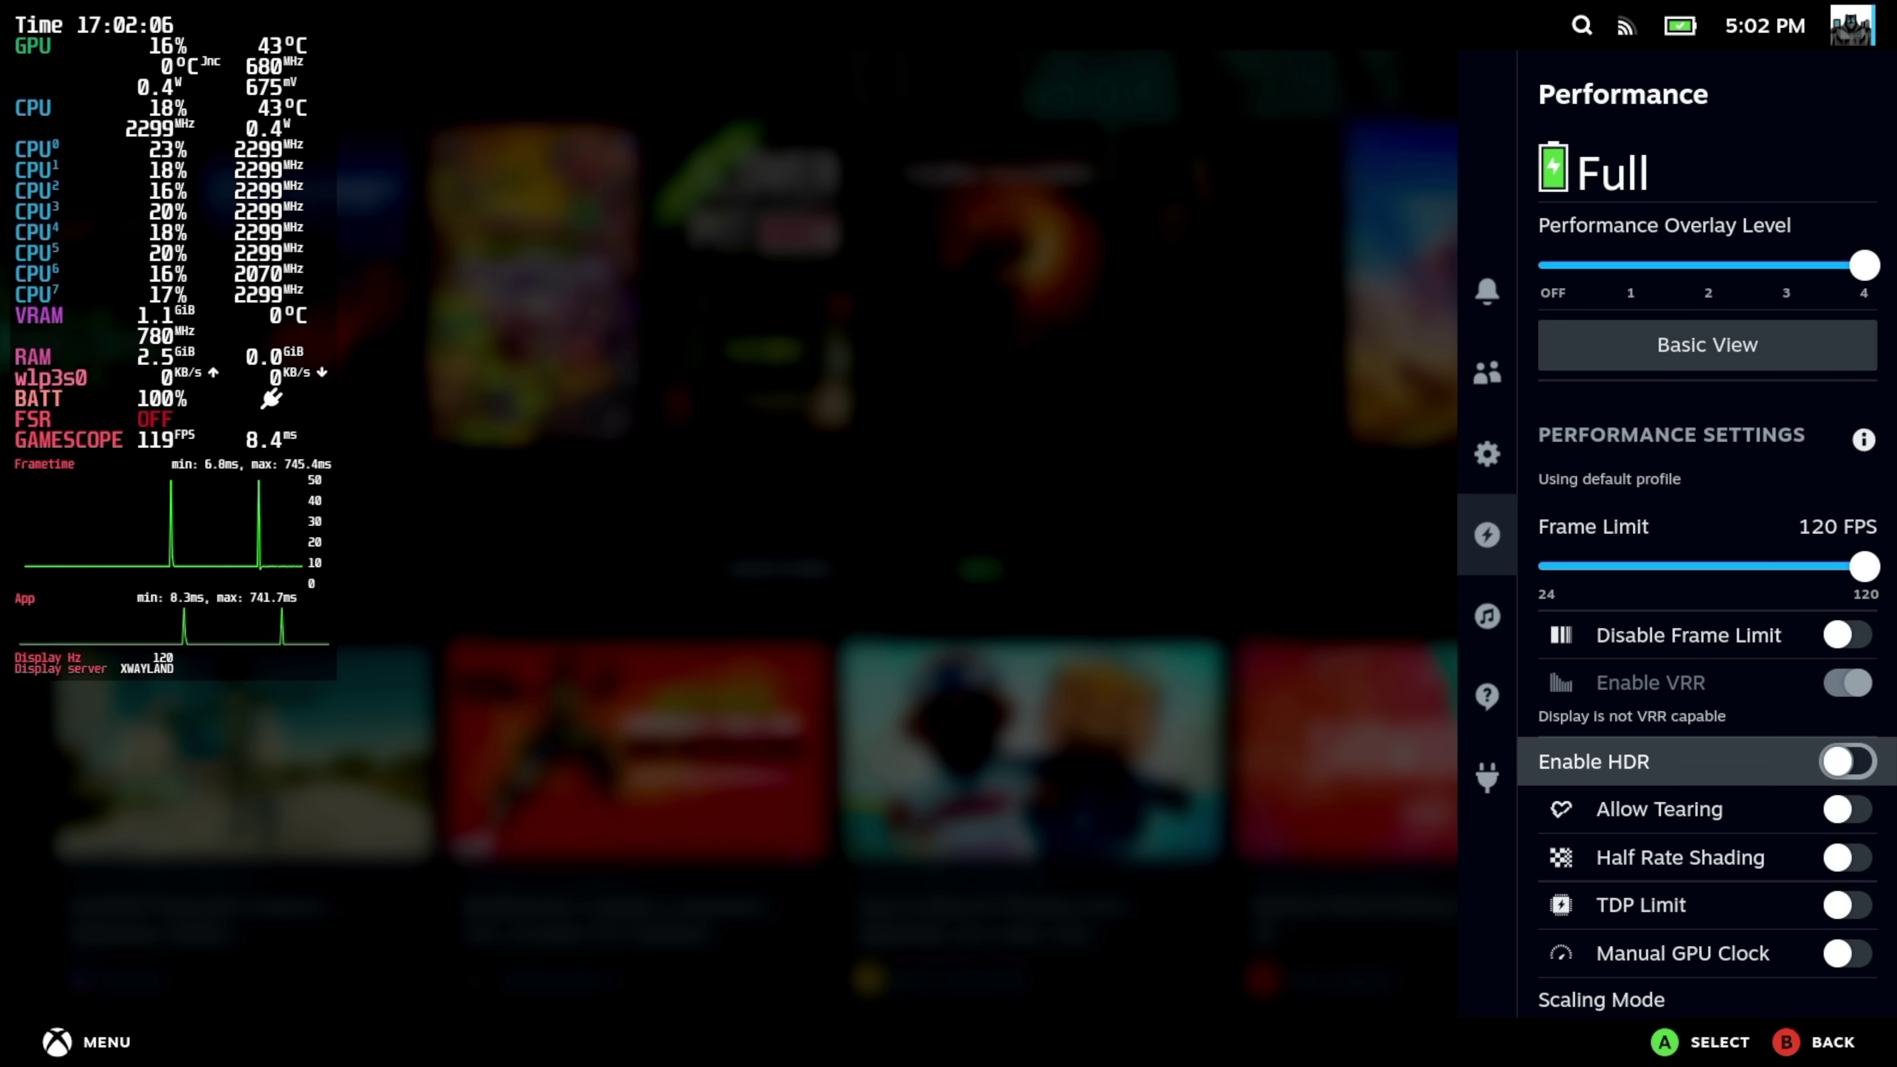
{"action": "key", "text": "Up"}
{"action": "key", "text": "Up"}
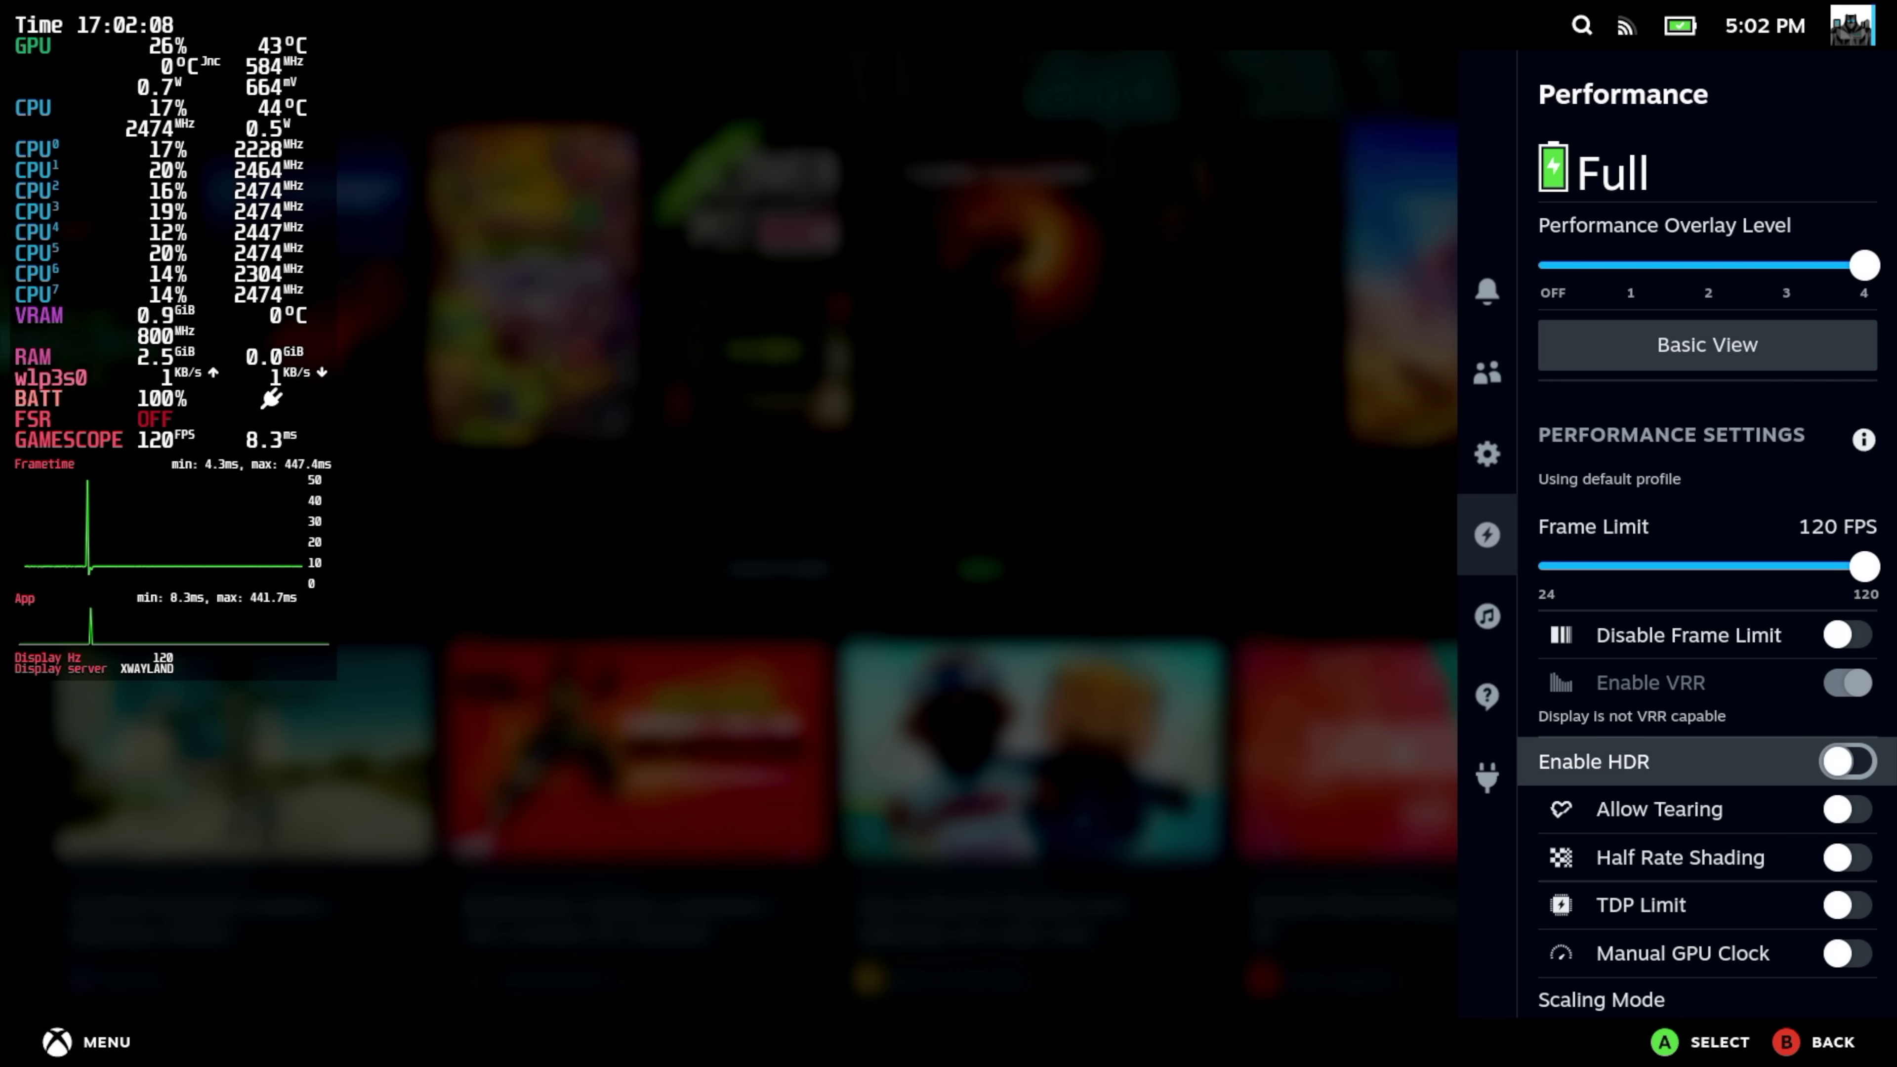
{"action": "key", "text": "Down"}
{"action": "key", "text": "Down"}
{"action": "key", "text": "Down"}
{"action": "key", "text": "Down"}
{"action": "key", "text": "Up"}
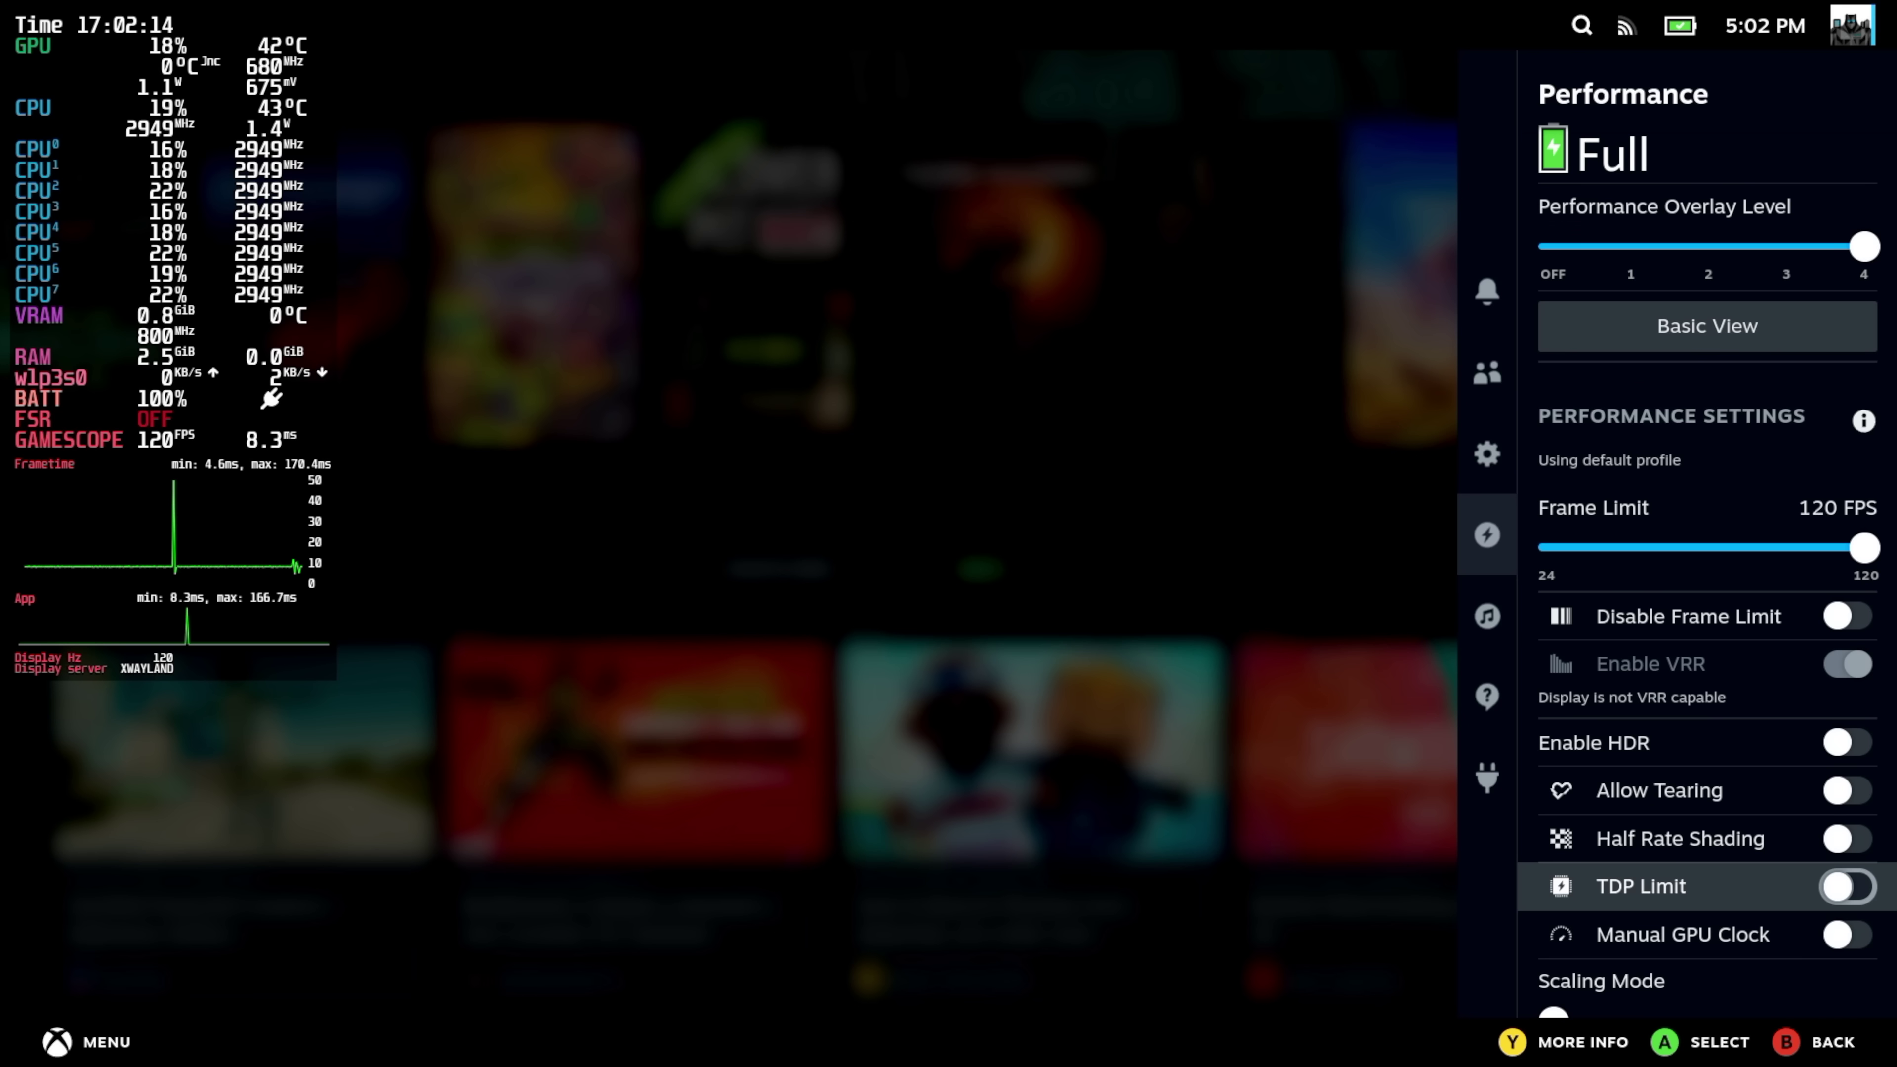
Enable the 20-watt TDP Limit, then switch it back off
{"action": "key", "text": "Return"}
{"action": "key", "text": "Down"}
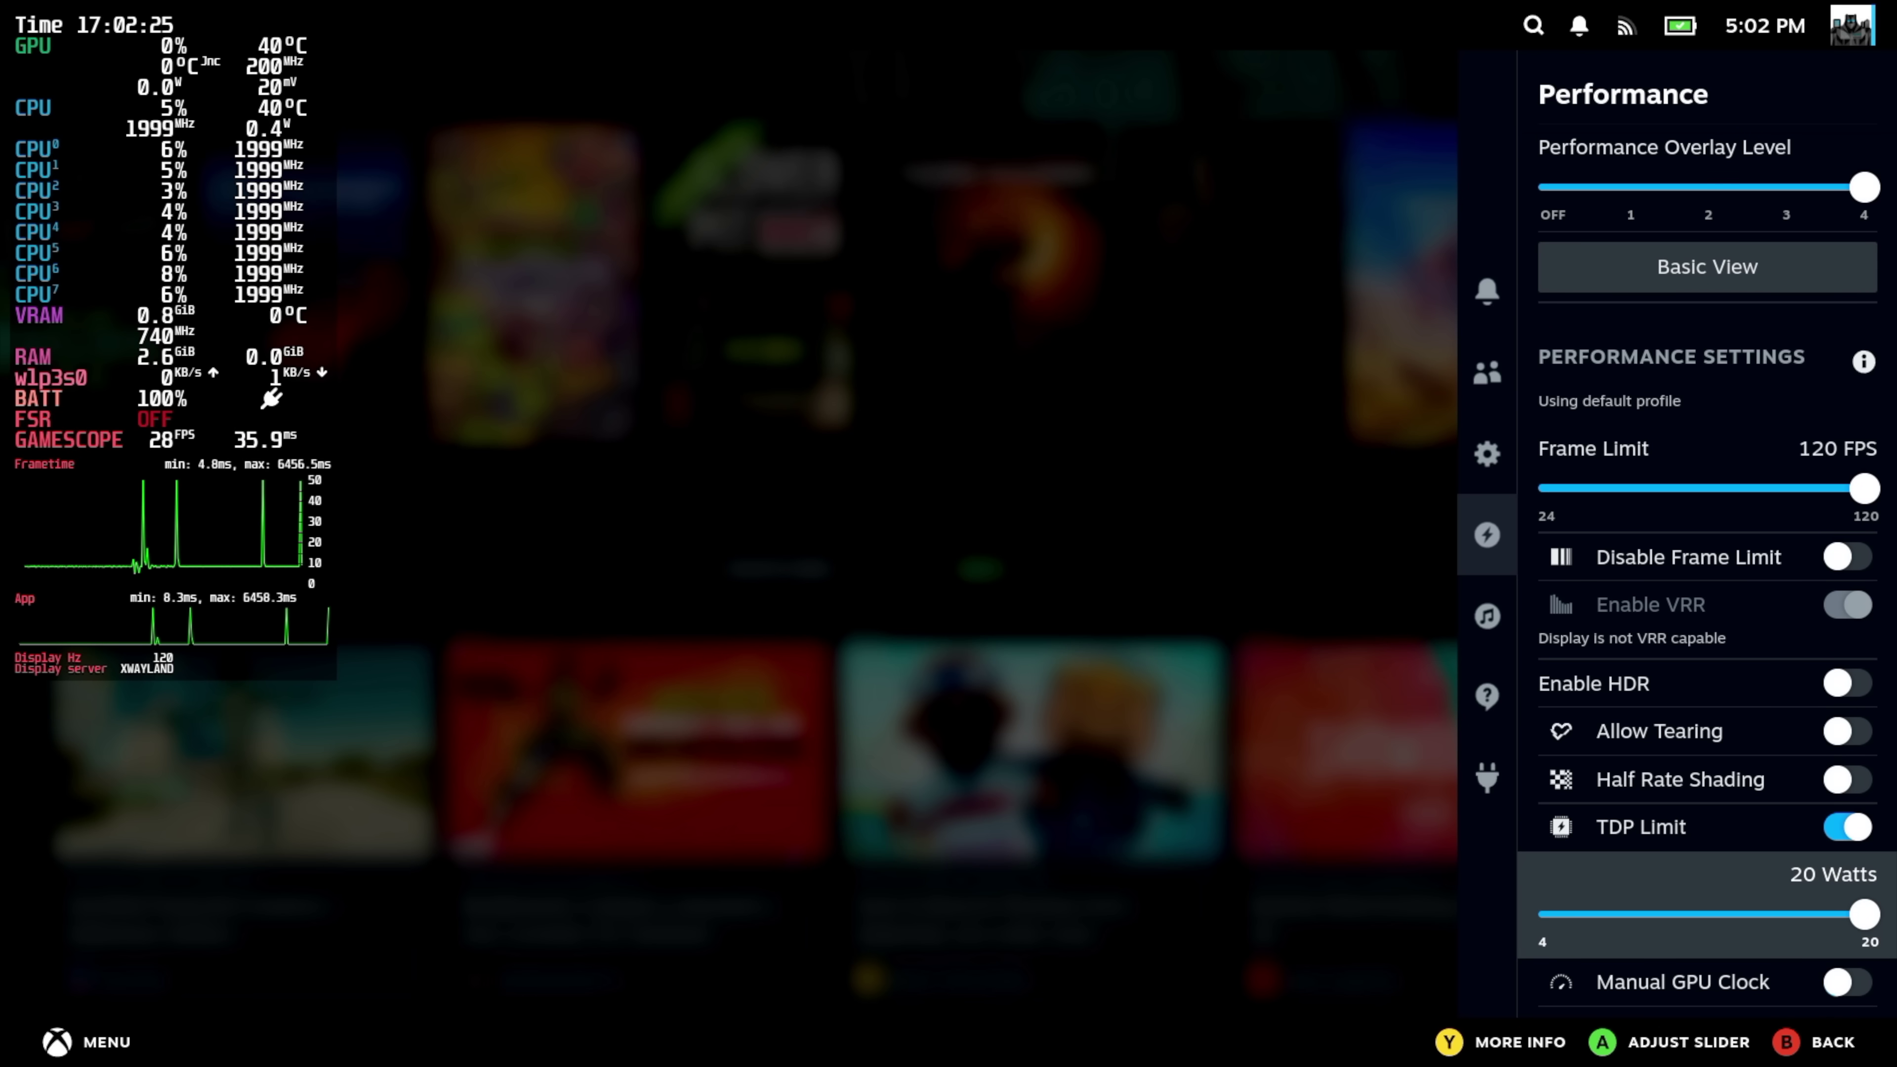
{"action": "key", "text": "Up"}
{"action": "key", "text": "Return"}
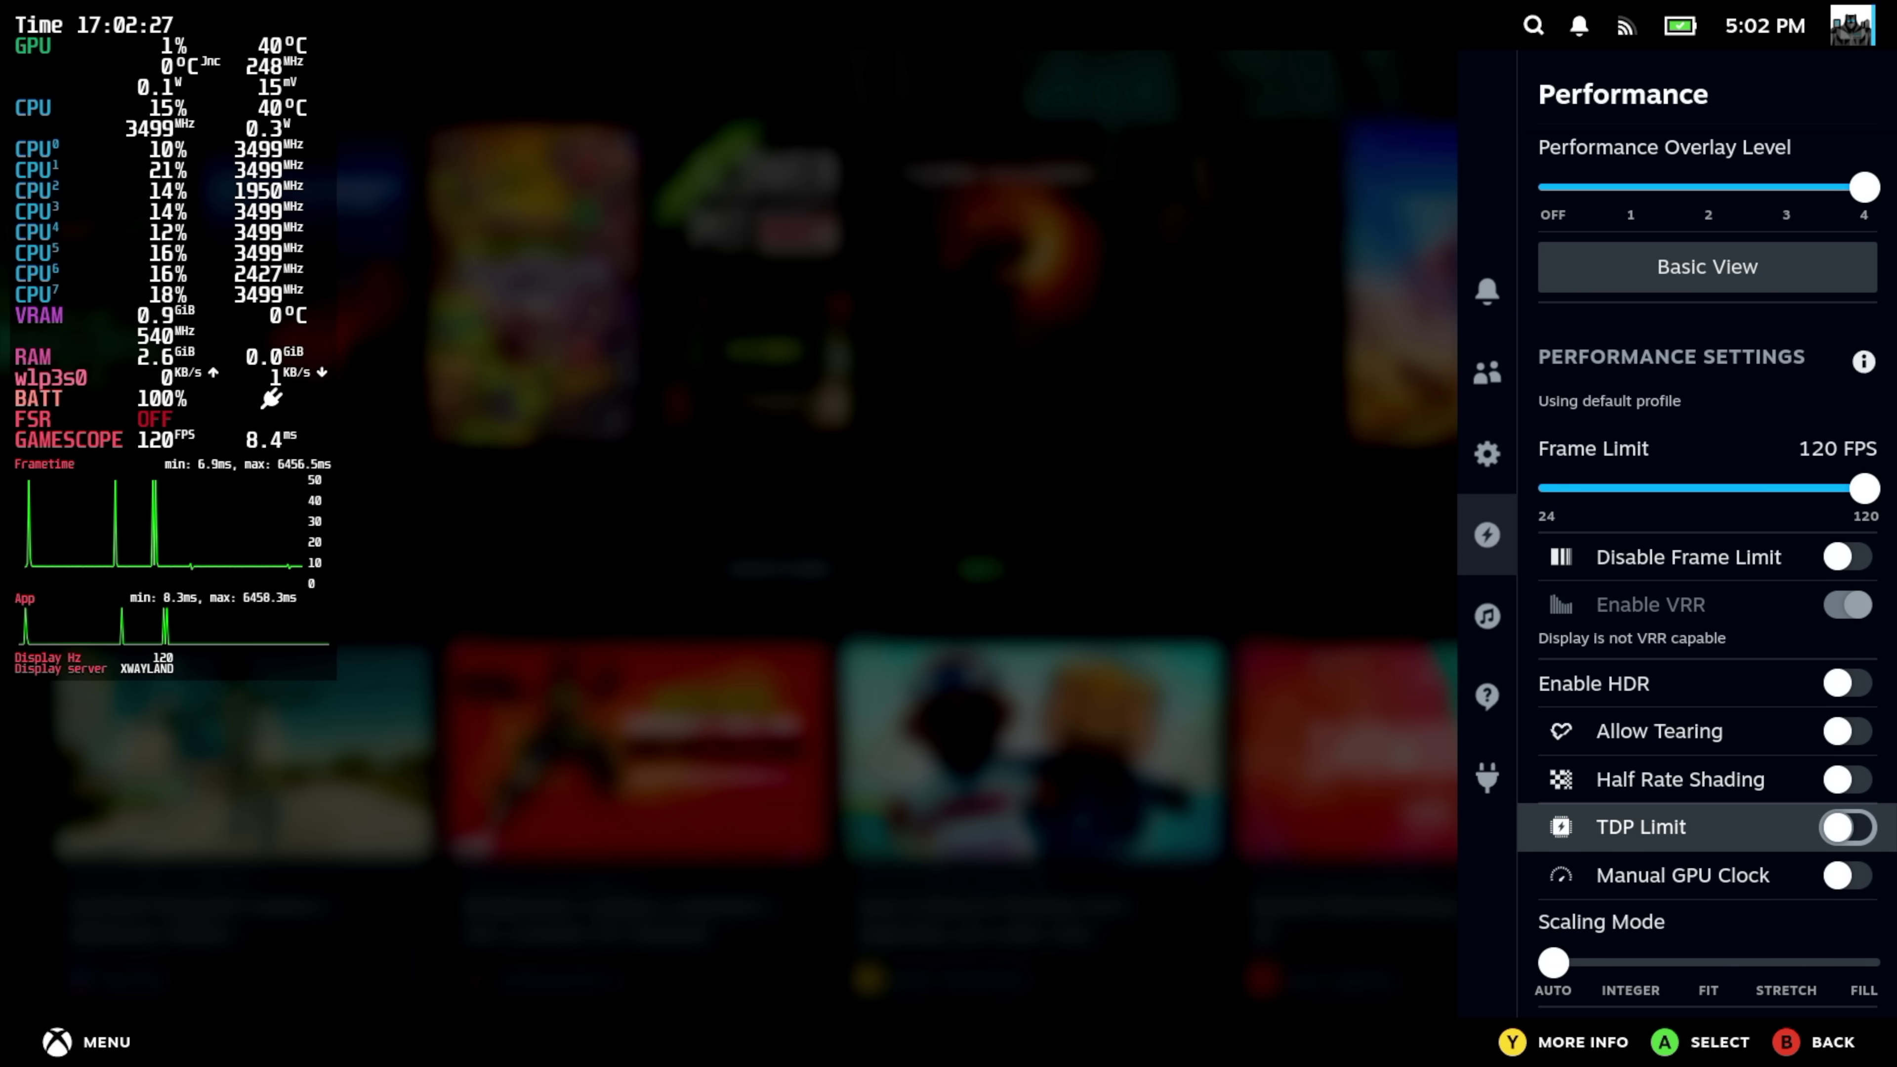
Move down past Manual GPU Clock to Scaling Mode and look over the remaining performance settings
{"action": "key", "text": "Down"}
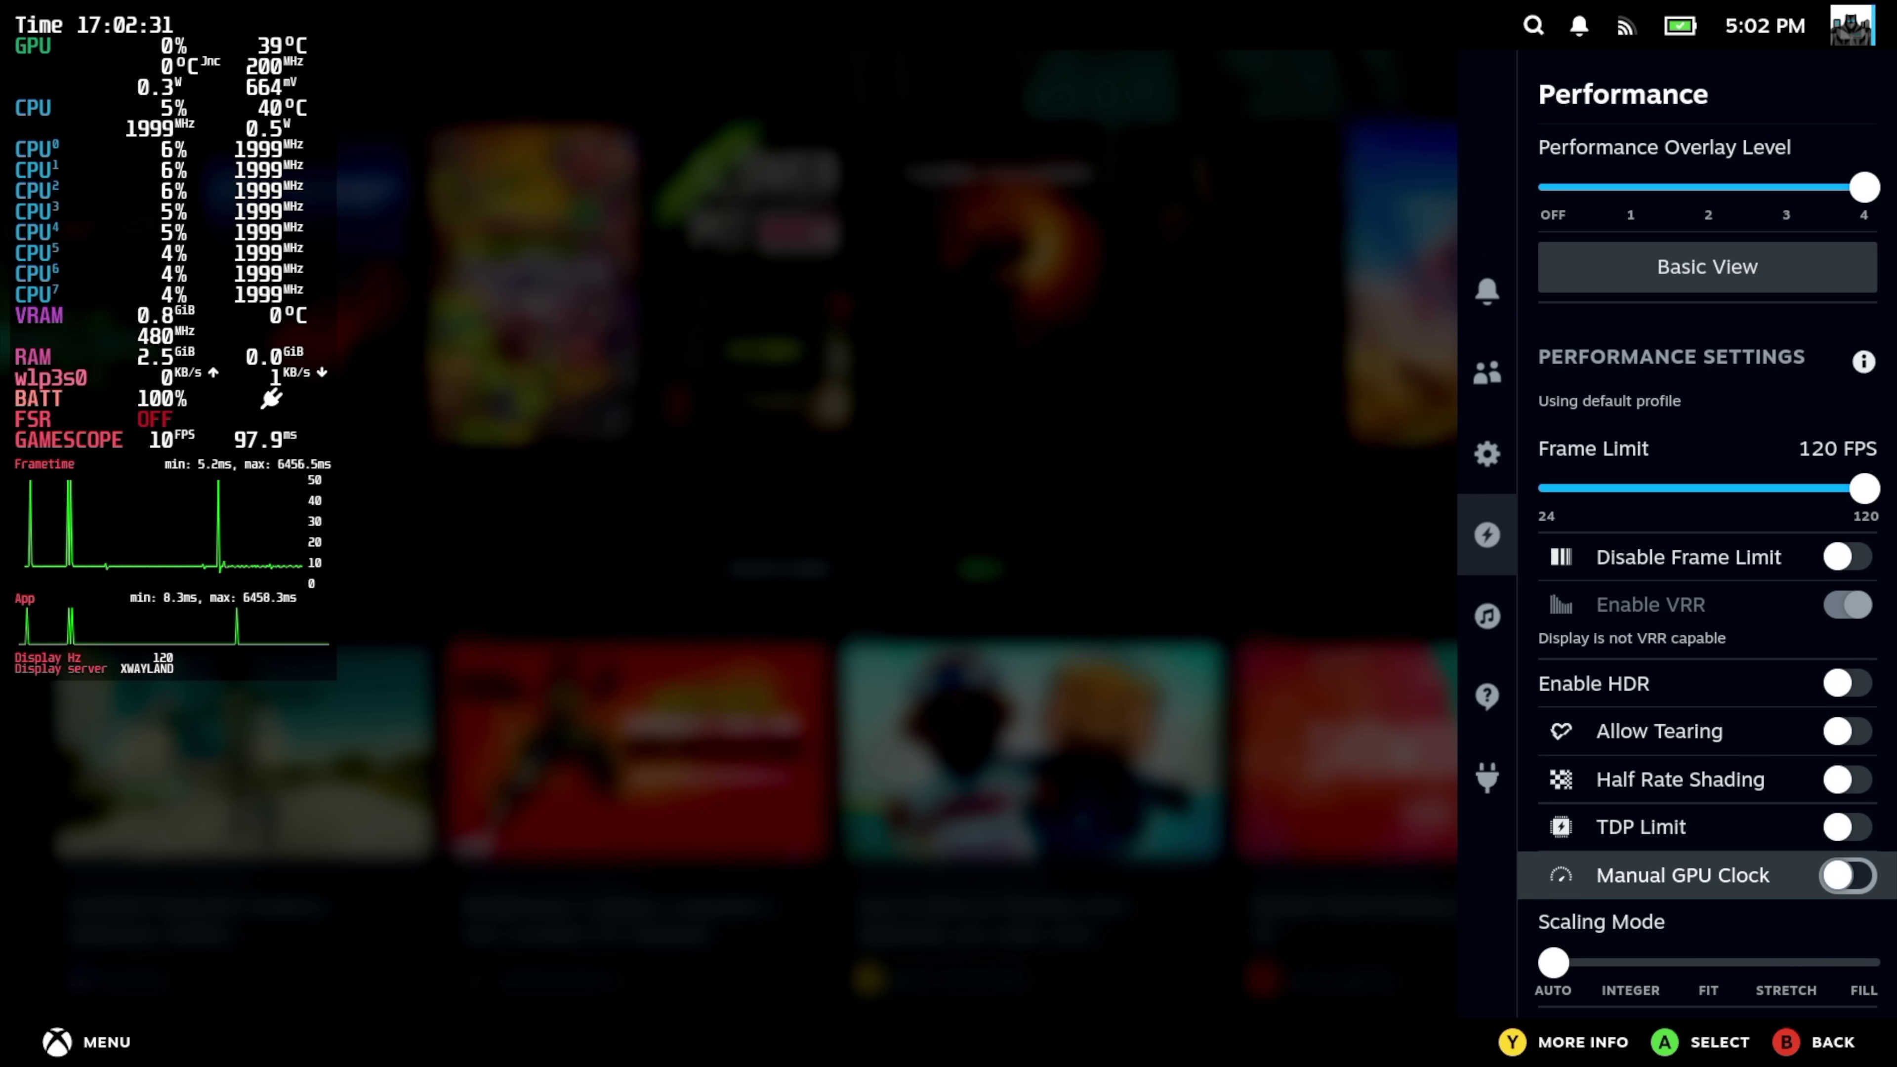
{"action": "key", "text": "Down"}
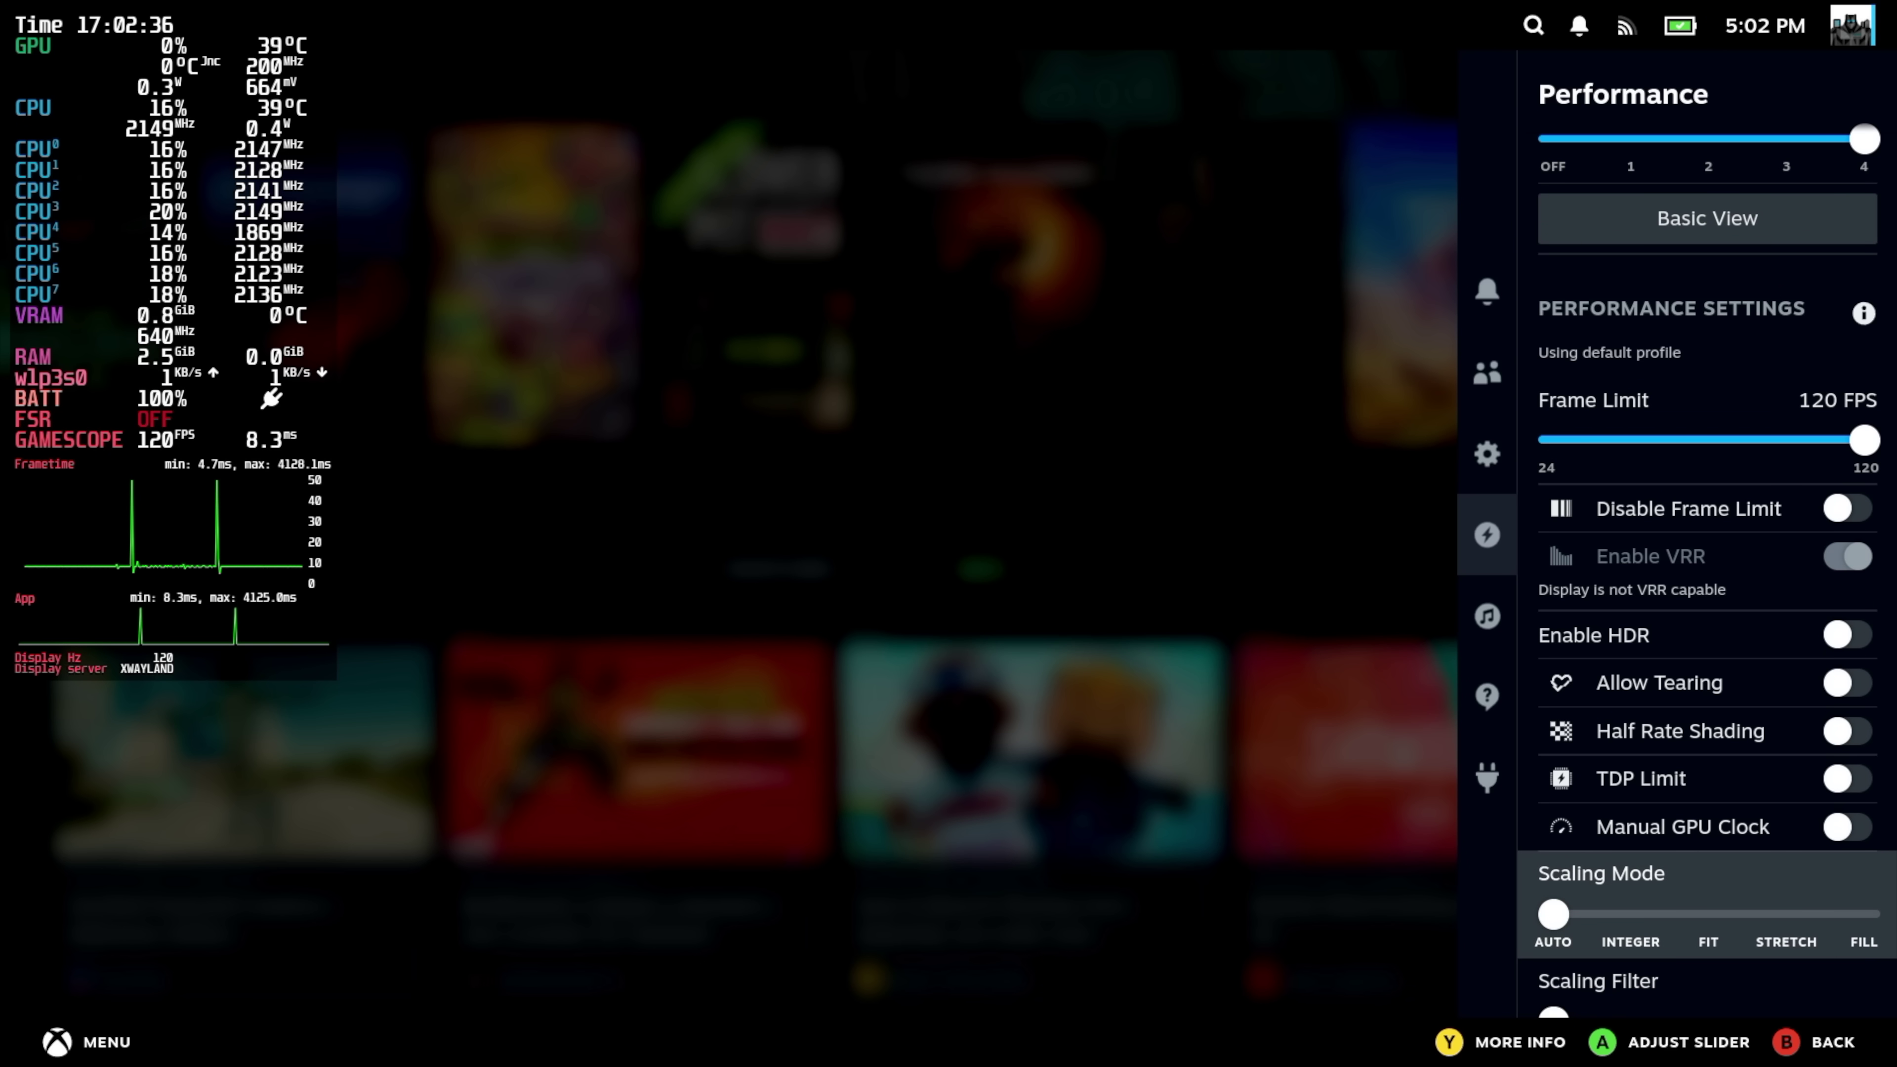
{"action": "scroll", "coordinate": [1707, 568], "scroll_direction": "down", "scroll_amount": 2}
{"action": "key", "text": "Up"}
{"action": "key", "text": "Up"}
{"action": "key", "text": "Up"}
{"action": "key", "text": "Left"}
Leave the Performance panel, reopen Quick Access, and glance through the quick settings and performance options
{"action": "key", "text": "Escape"}
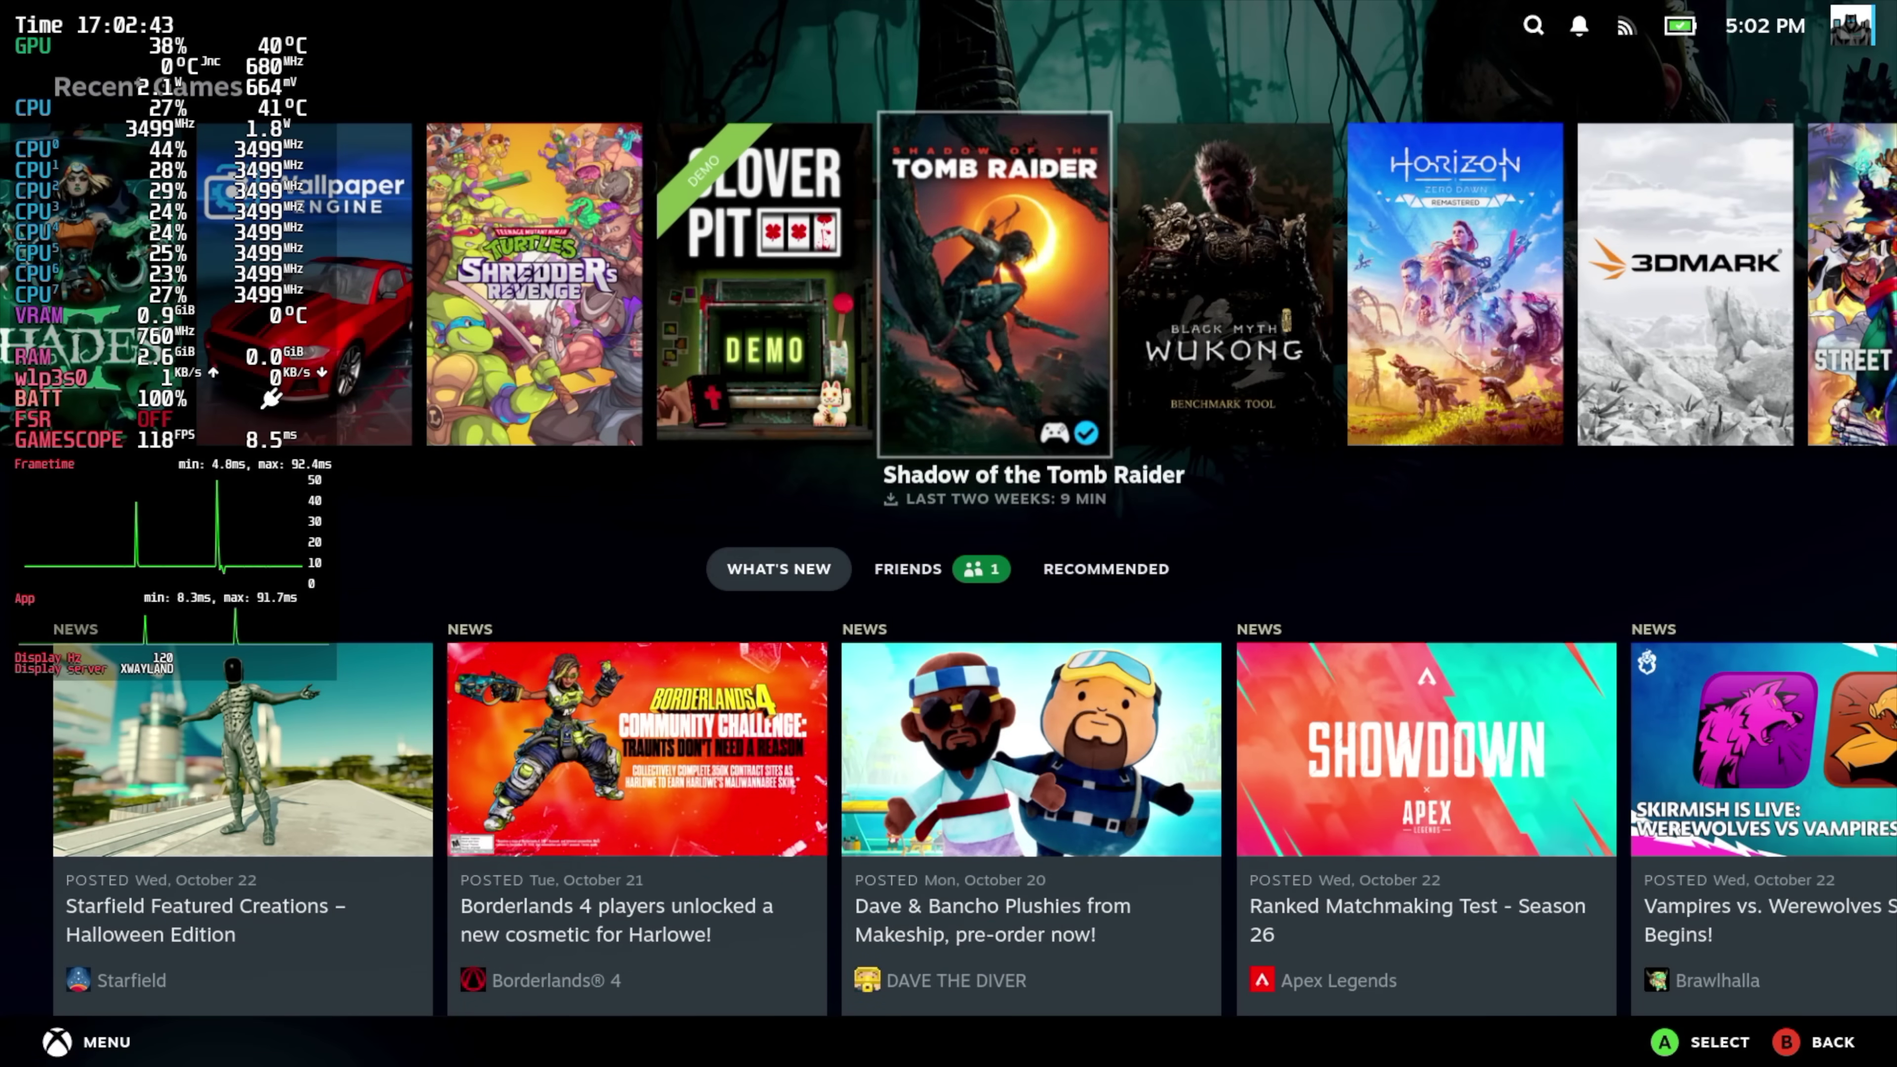
{"action": "key", "text": "ctrl+2"}
{"action": "key", "text": "Right"}
{"action": "key", "text": "Left"}
{"action": "key", "text": "Up"}
{"action": "key", "text": "Right"}
{"action": "key", "text": "Up"}
{"action": "key", "text": "Up"}
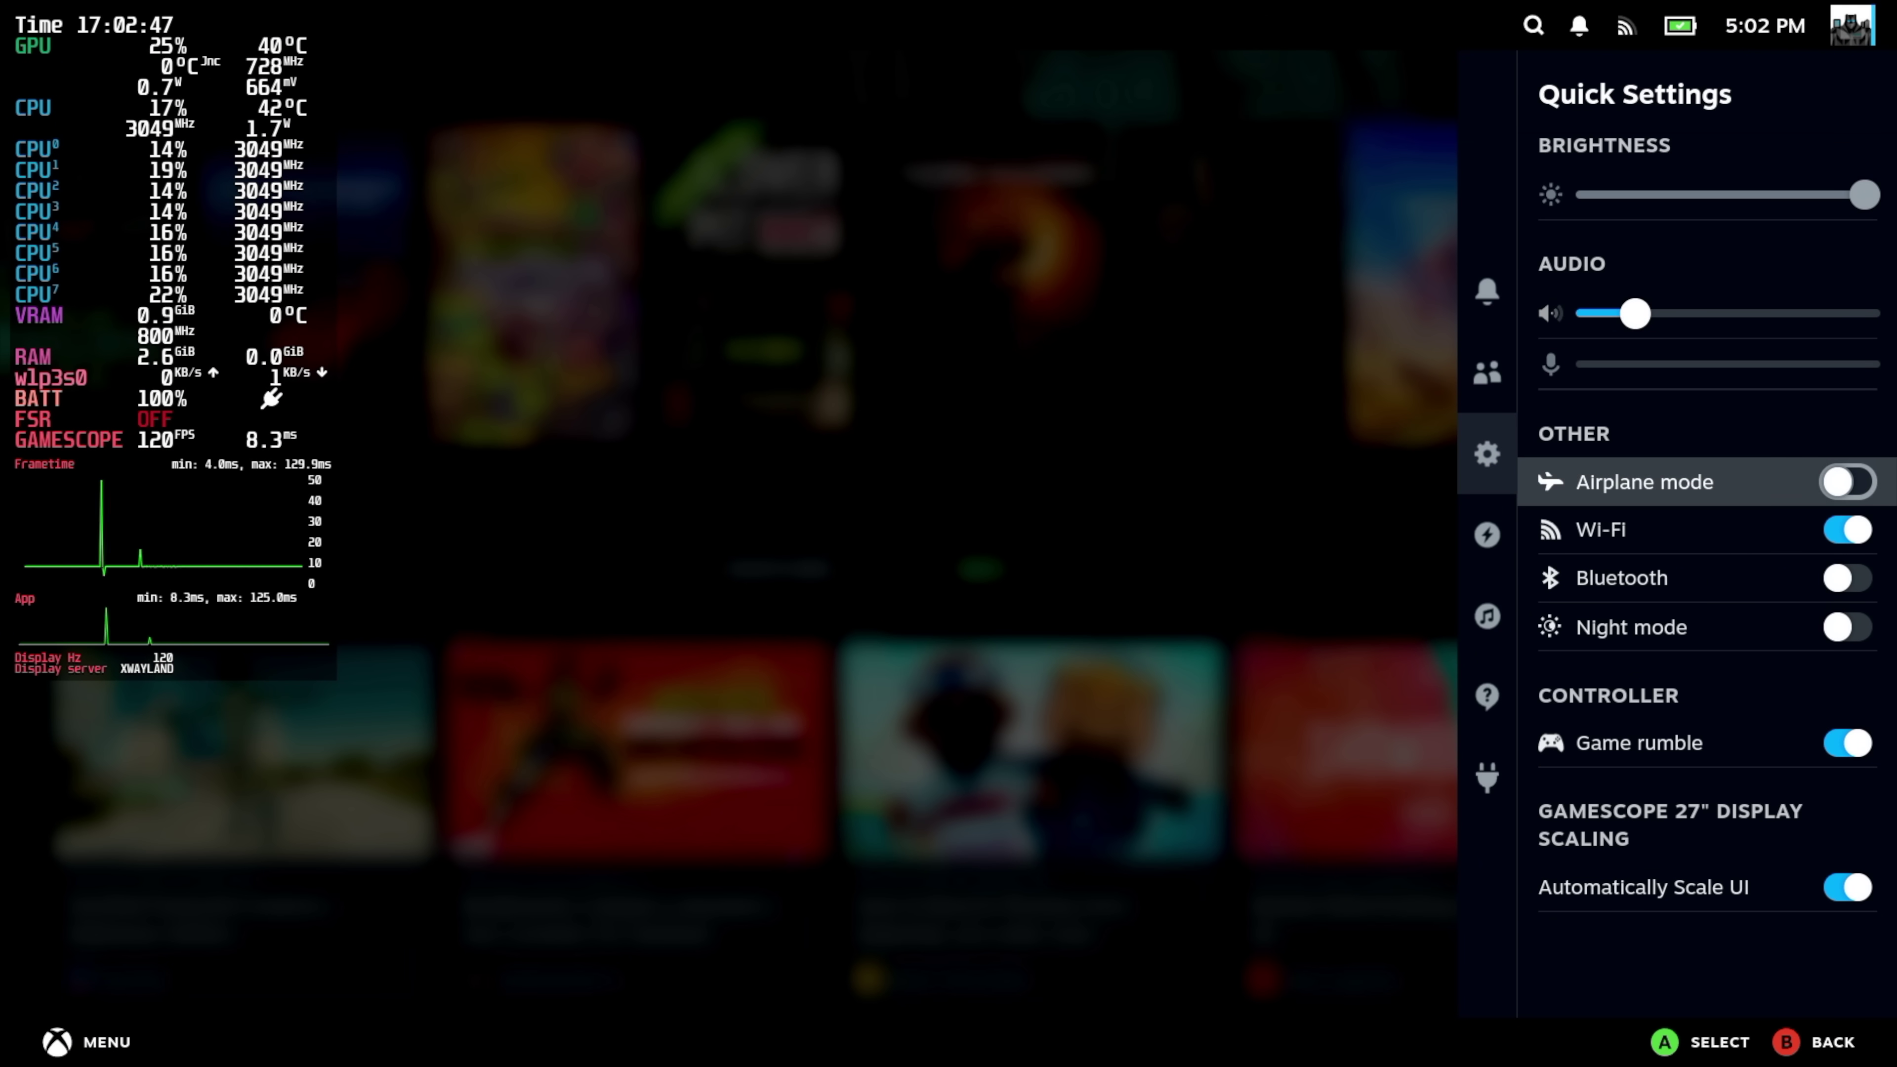
{"action": "key", "text": "Left"}
{"action": "key", "text": "Down"}
{"action": "key", "text": "Right"}
Close Quick Access back to the home library and bring up the Steam main menu
{"action": "key", "text": "Up"}
{"action": "key", "text": "Up"}
{"action": "key", "text": "Escape"}
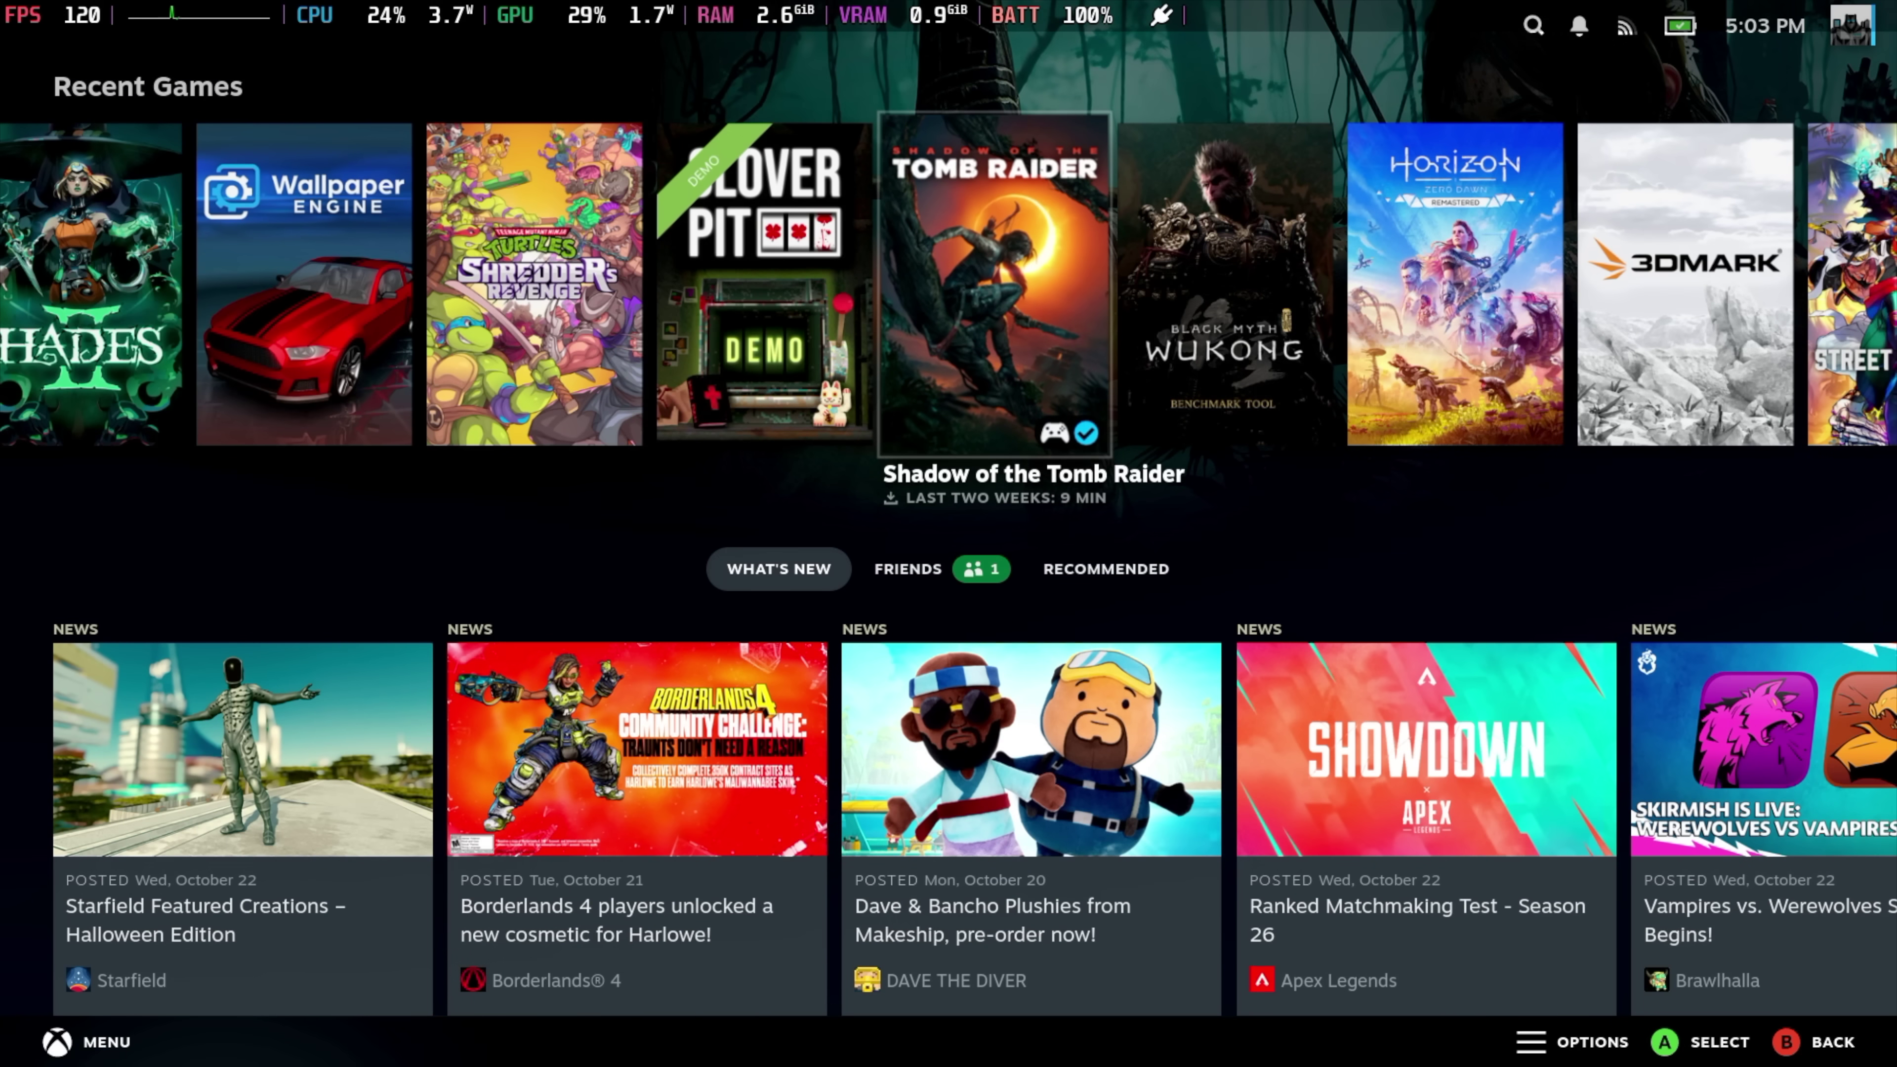
{"action": "key", "text": "ctrl+1"}
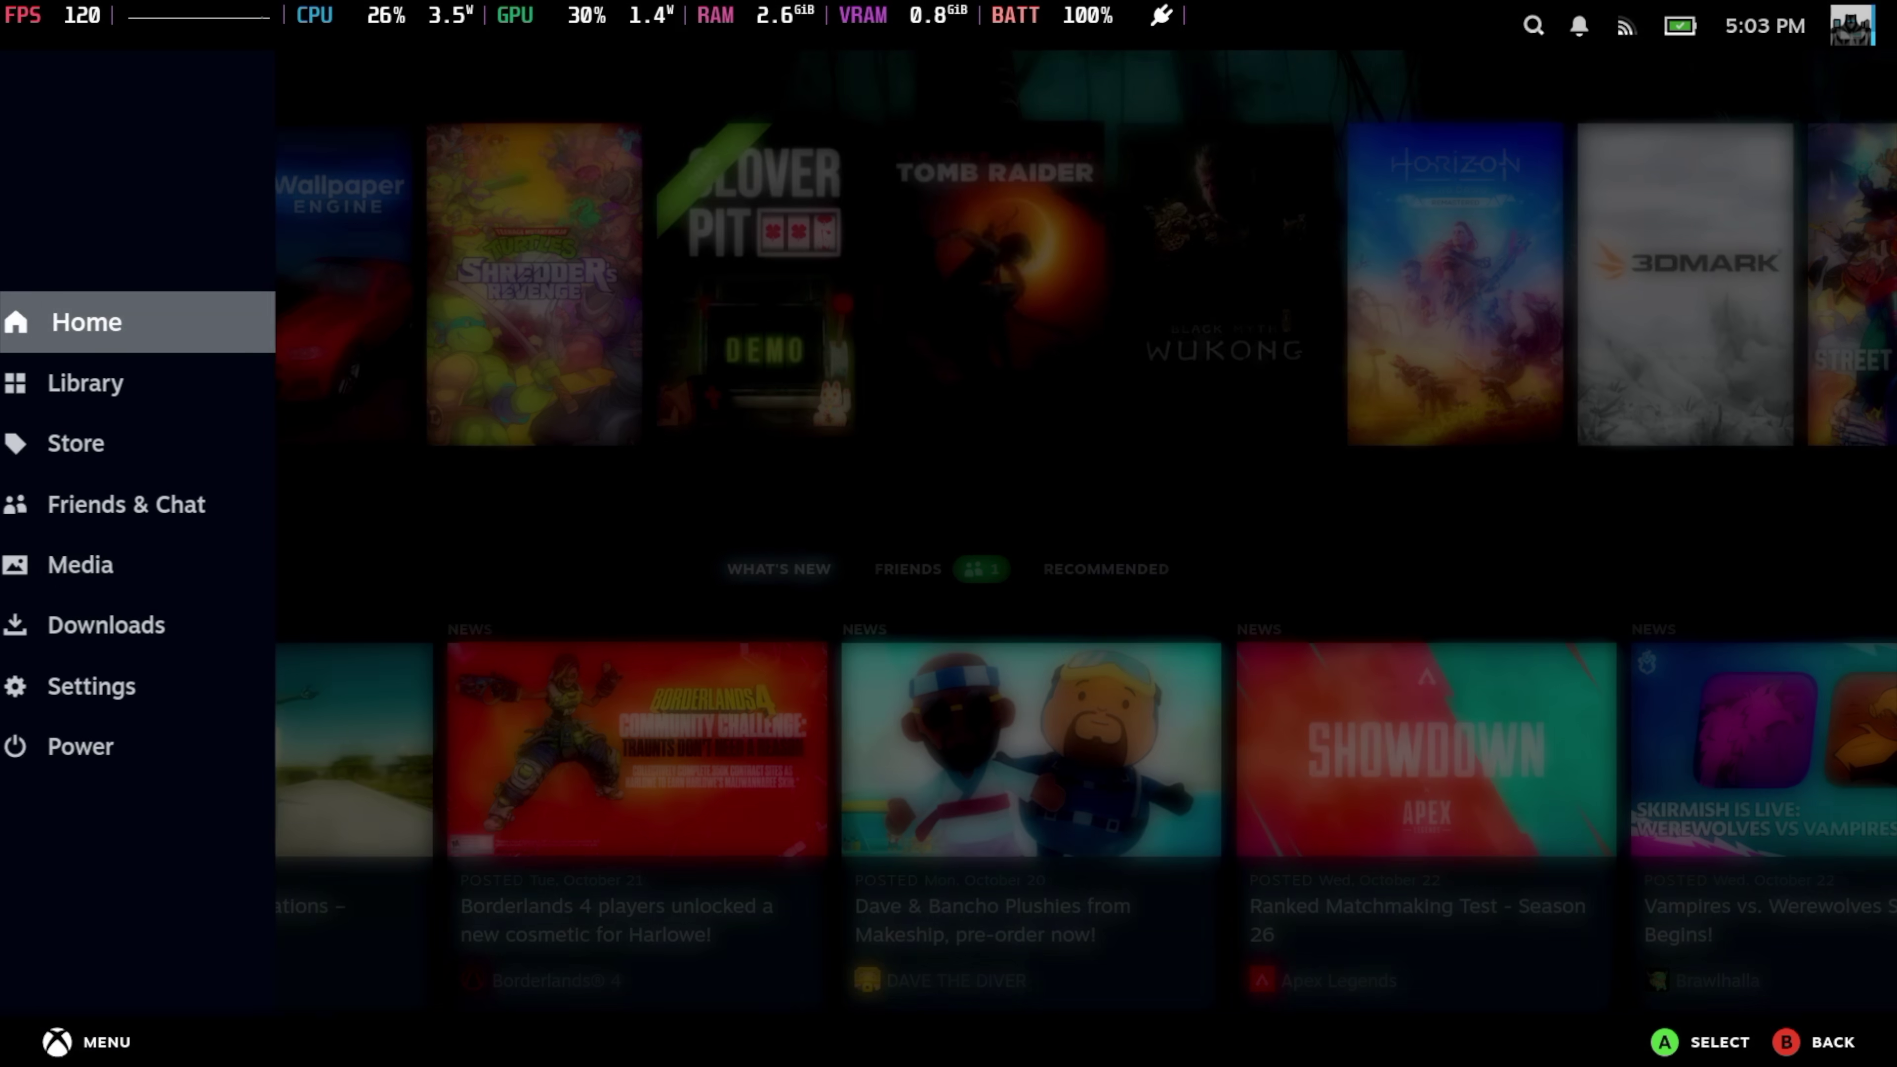
{"action": "key", "text": "Down"}
{"action": "key", "text": "Down"}
{"action": "key", "text": "Down"}
{"action": "key", "text": "Down"}
{"action": "key", "text": "Down"}
{"action": "key", "text": "Down"}
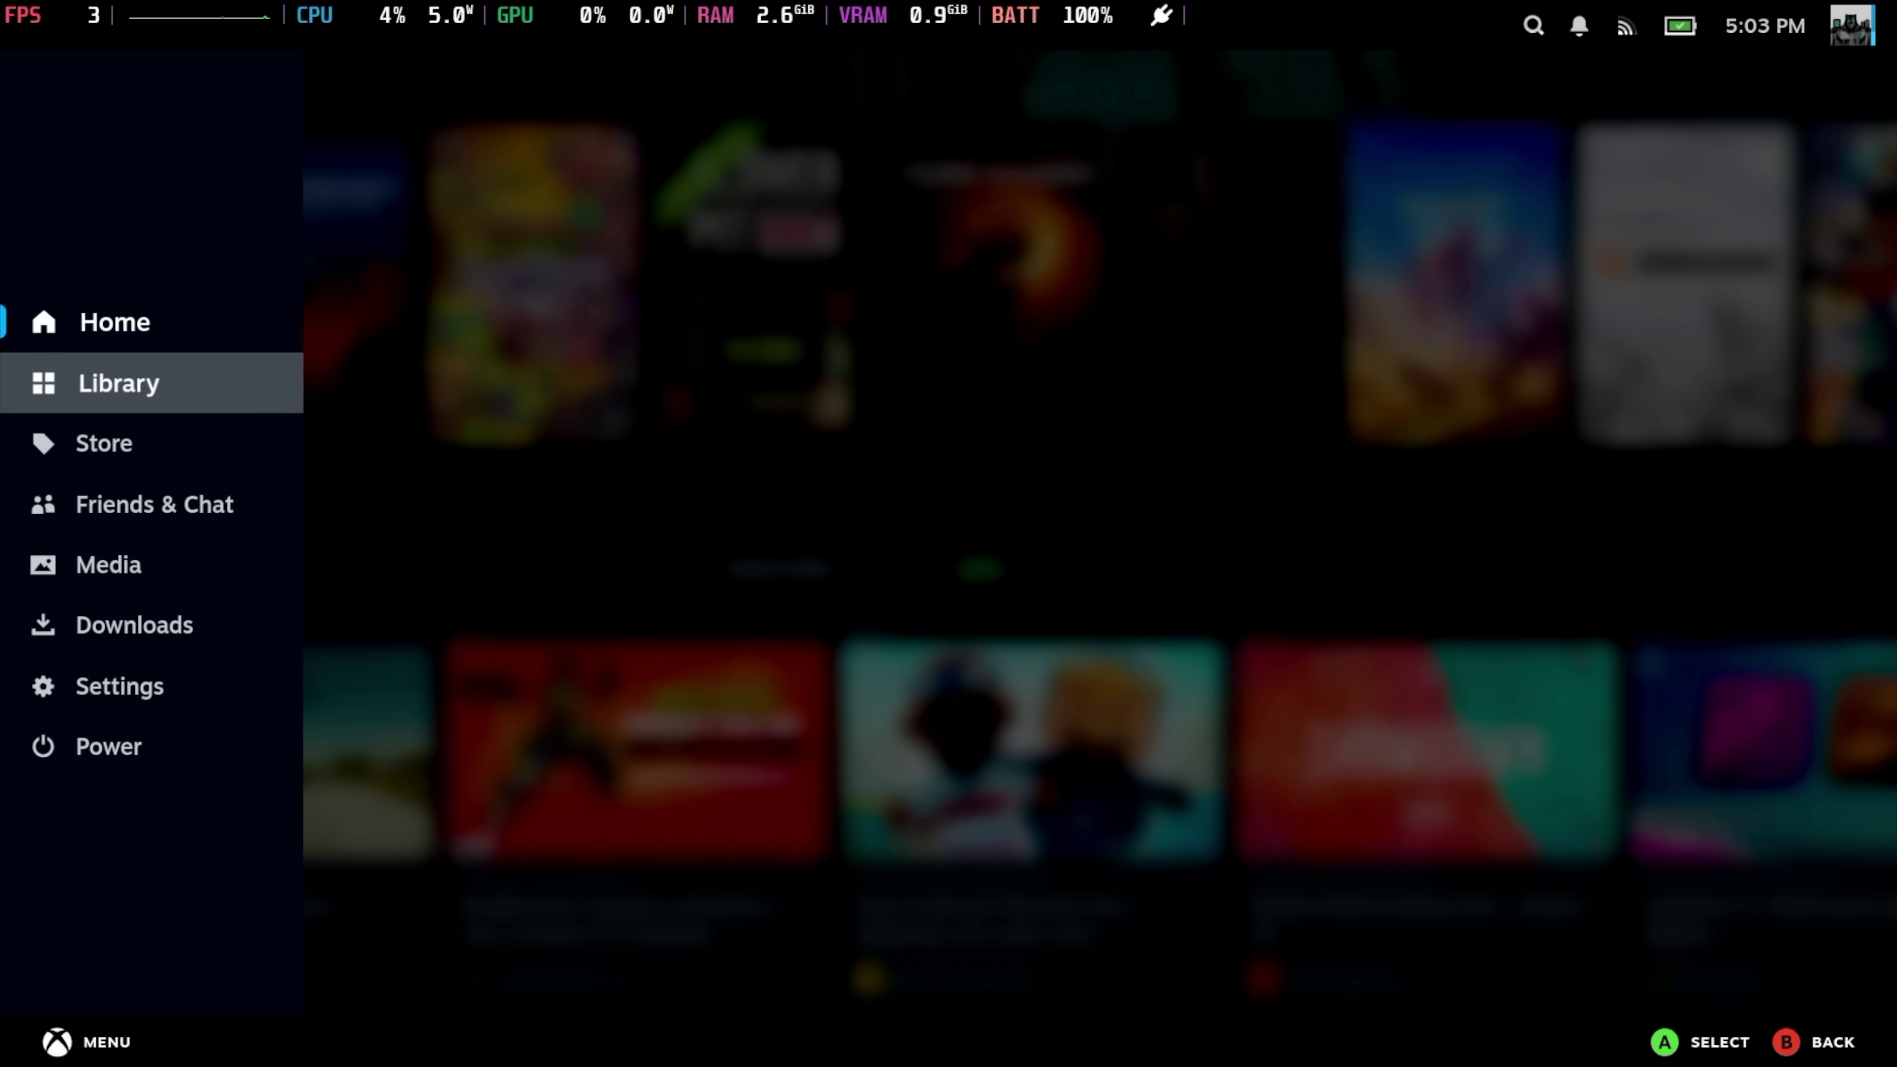
Open Settings from the main menu and enter the System settings list
{"action": "key", "text": "Return"}
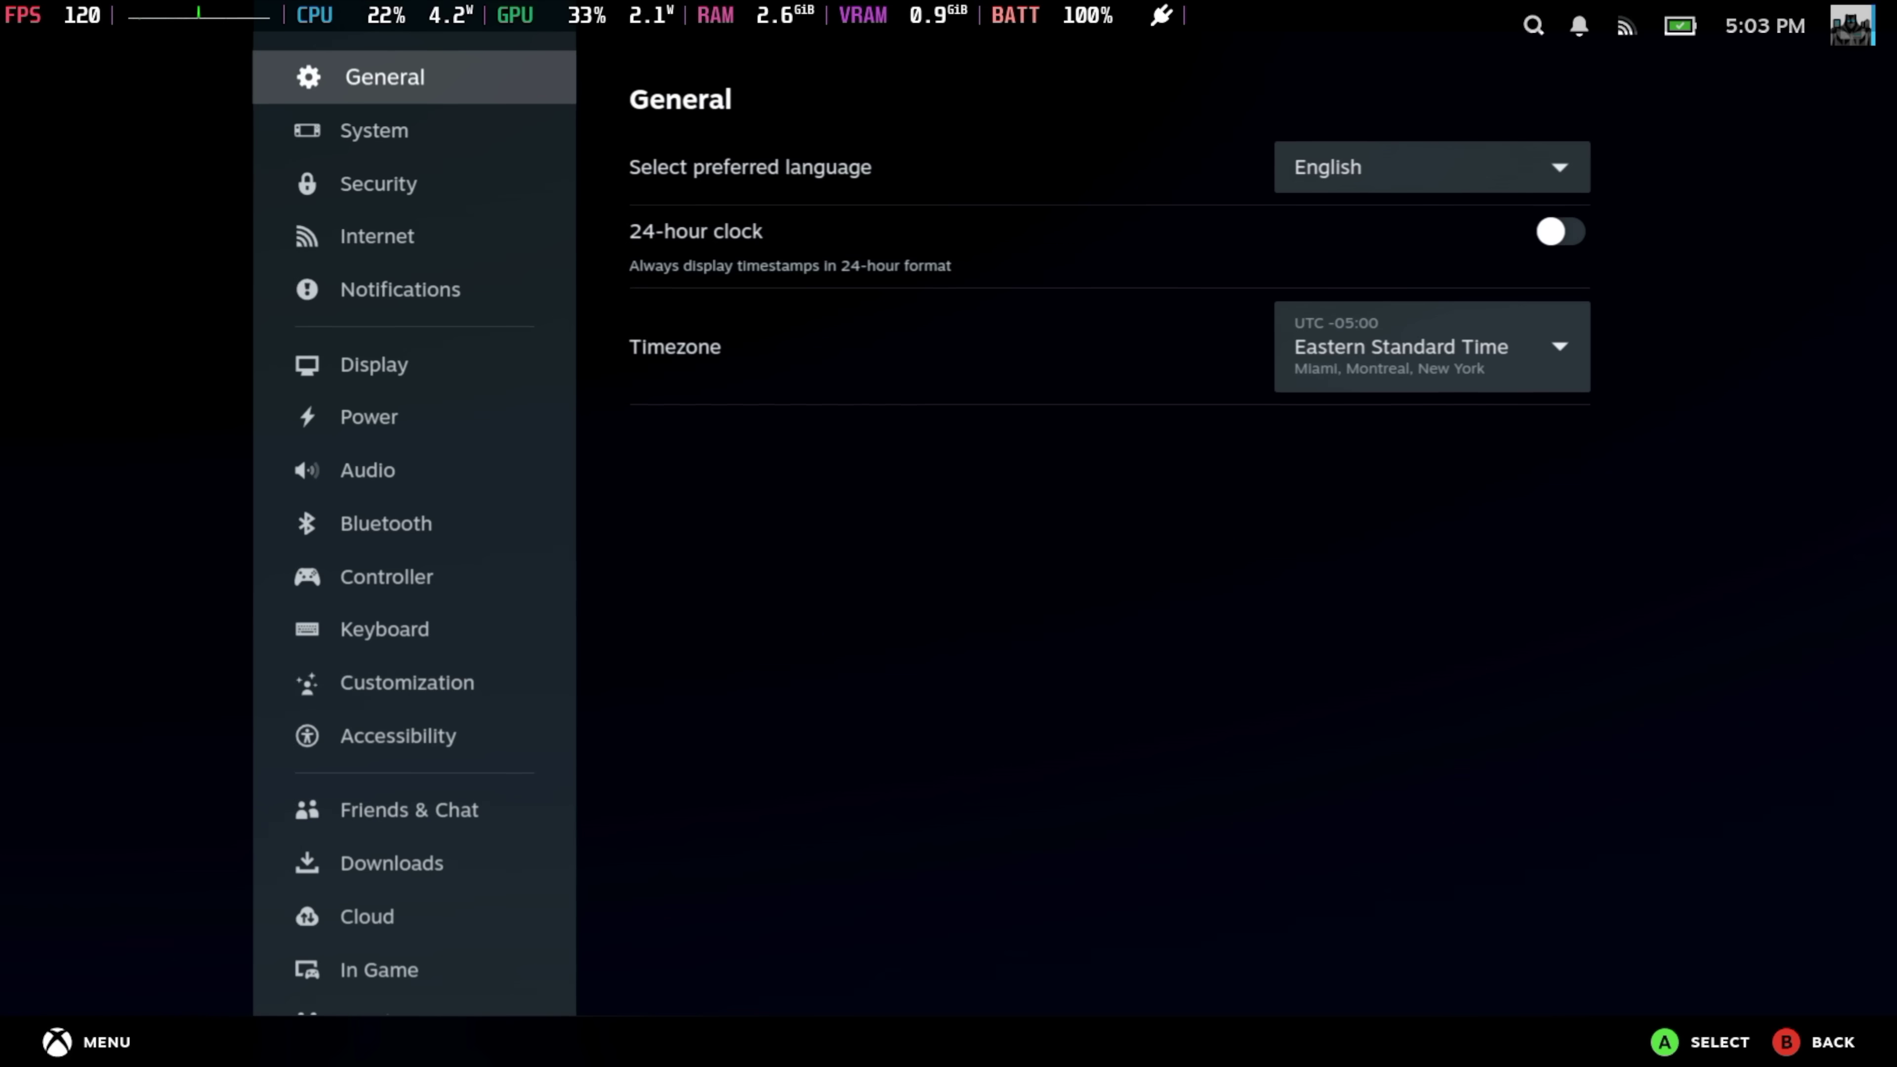
{"action": "key", "text": "Down"}
{"action": "key", "text": "Right"}
{"action": "key", "text": "Down"}
{"action": "key", "text": "Down"}
{"action": "key", "text": "Down"}
{"action": "key", "text": "Down"}
{"action": "key", "text": "Down"}
{"action": "key", "text": "Down"}
{"action": "key", "text": "Down"}
{"action": "key", "text": "Down"}
{"action": "key", "text": "Down"}
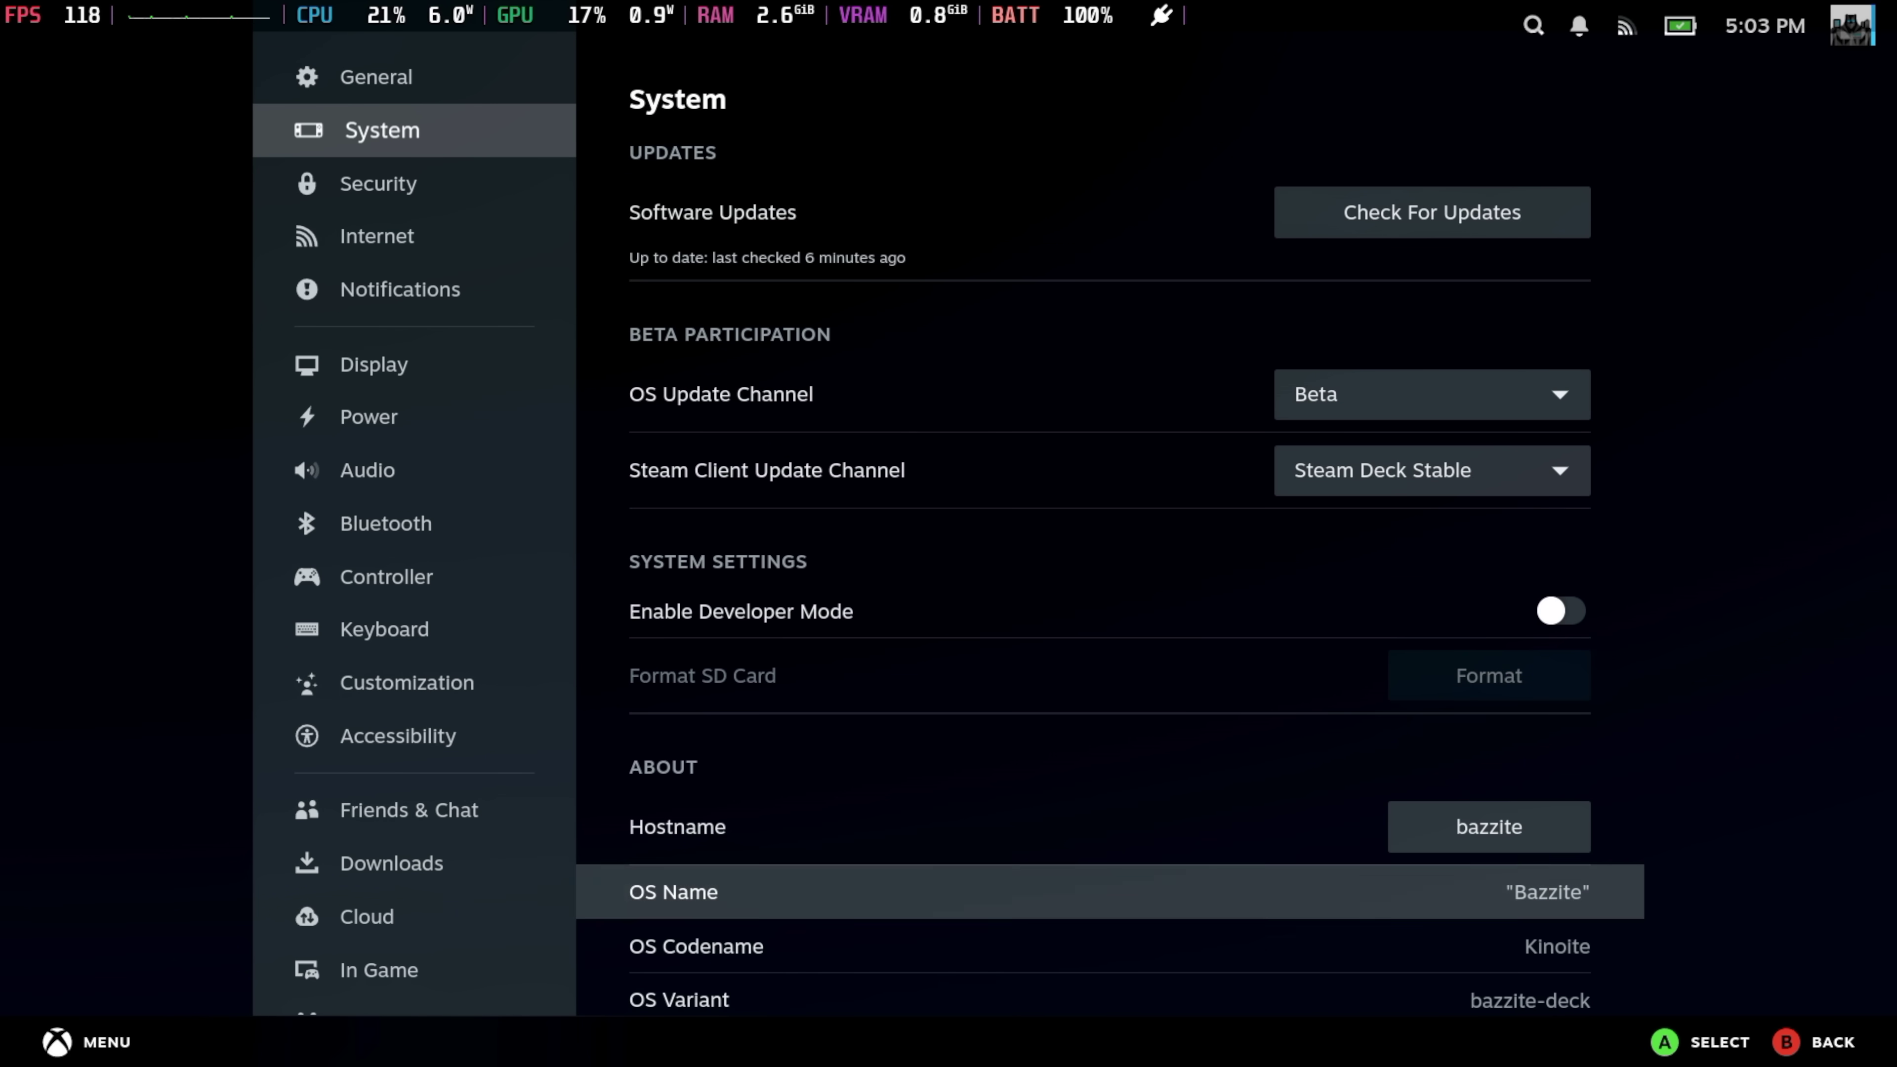
{"action": "key", "text": "Down"}
{"action": "key", "text": "Down"}
{"action": "key", "text": "Down"}
{"action": "key", "text": "Down"}
{"action": "key", "text": "Down"}
{"action": "key", "text": "Down"}
{"action": "key", "text": "Down"}
{"action": "key", "text": "Down"}
{"action": "key", "text": "Down"}
{"action": "key", "text": "Down"}
{"action": "key", "text": "Down"}
{"action": "key", "text": "Down"}
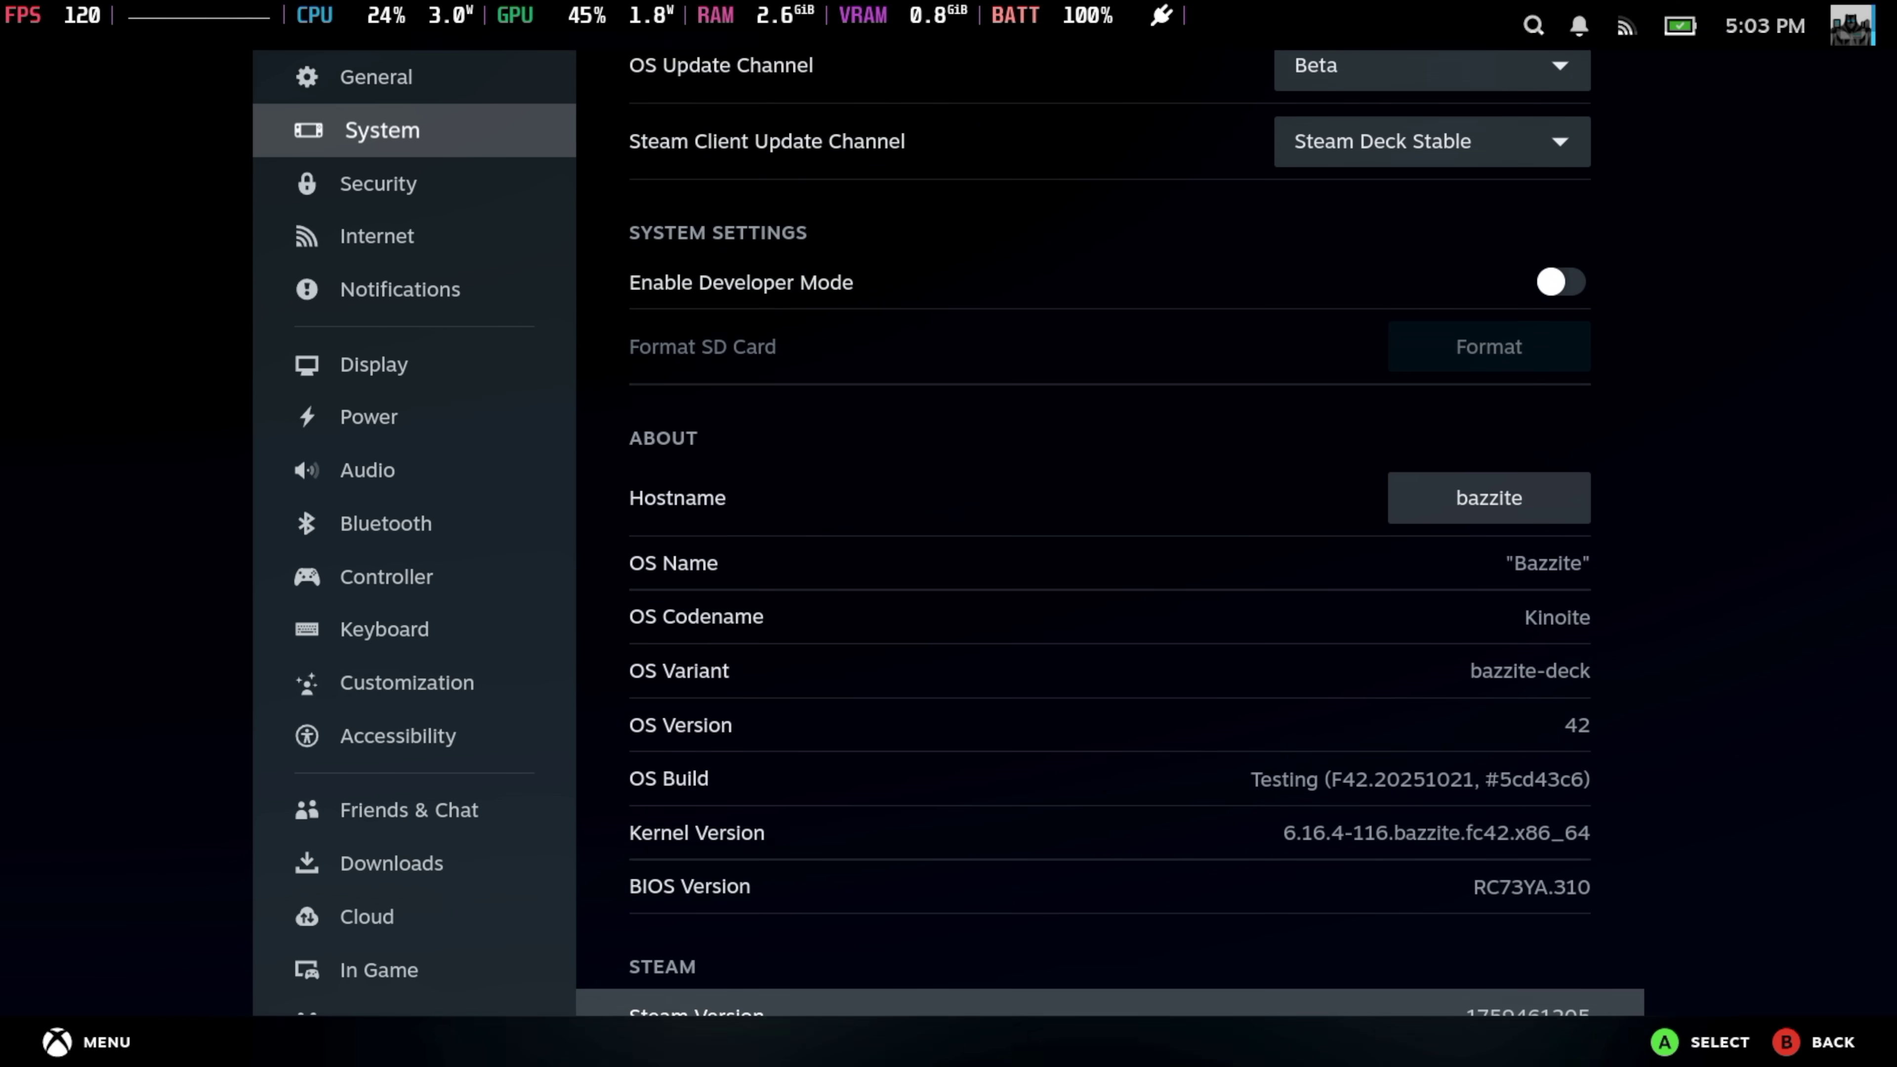
Go through the Hardware details, including CPU, RAM and Video Driver, down to the 8 GB VRAM Size
{"action": "key", "text": "Up"}
{"action": "key", "text": "Up"}
{"action": "key", "text": "Up"}
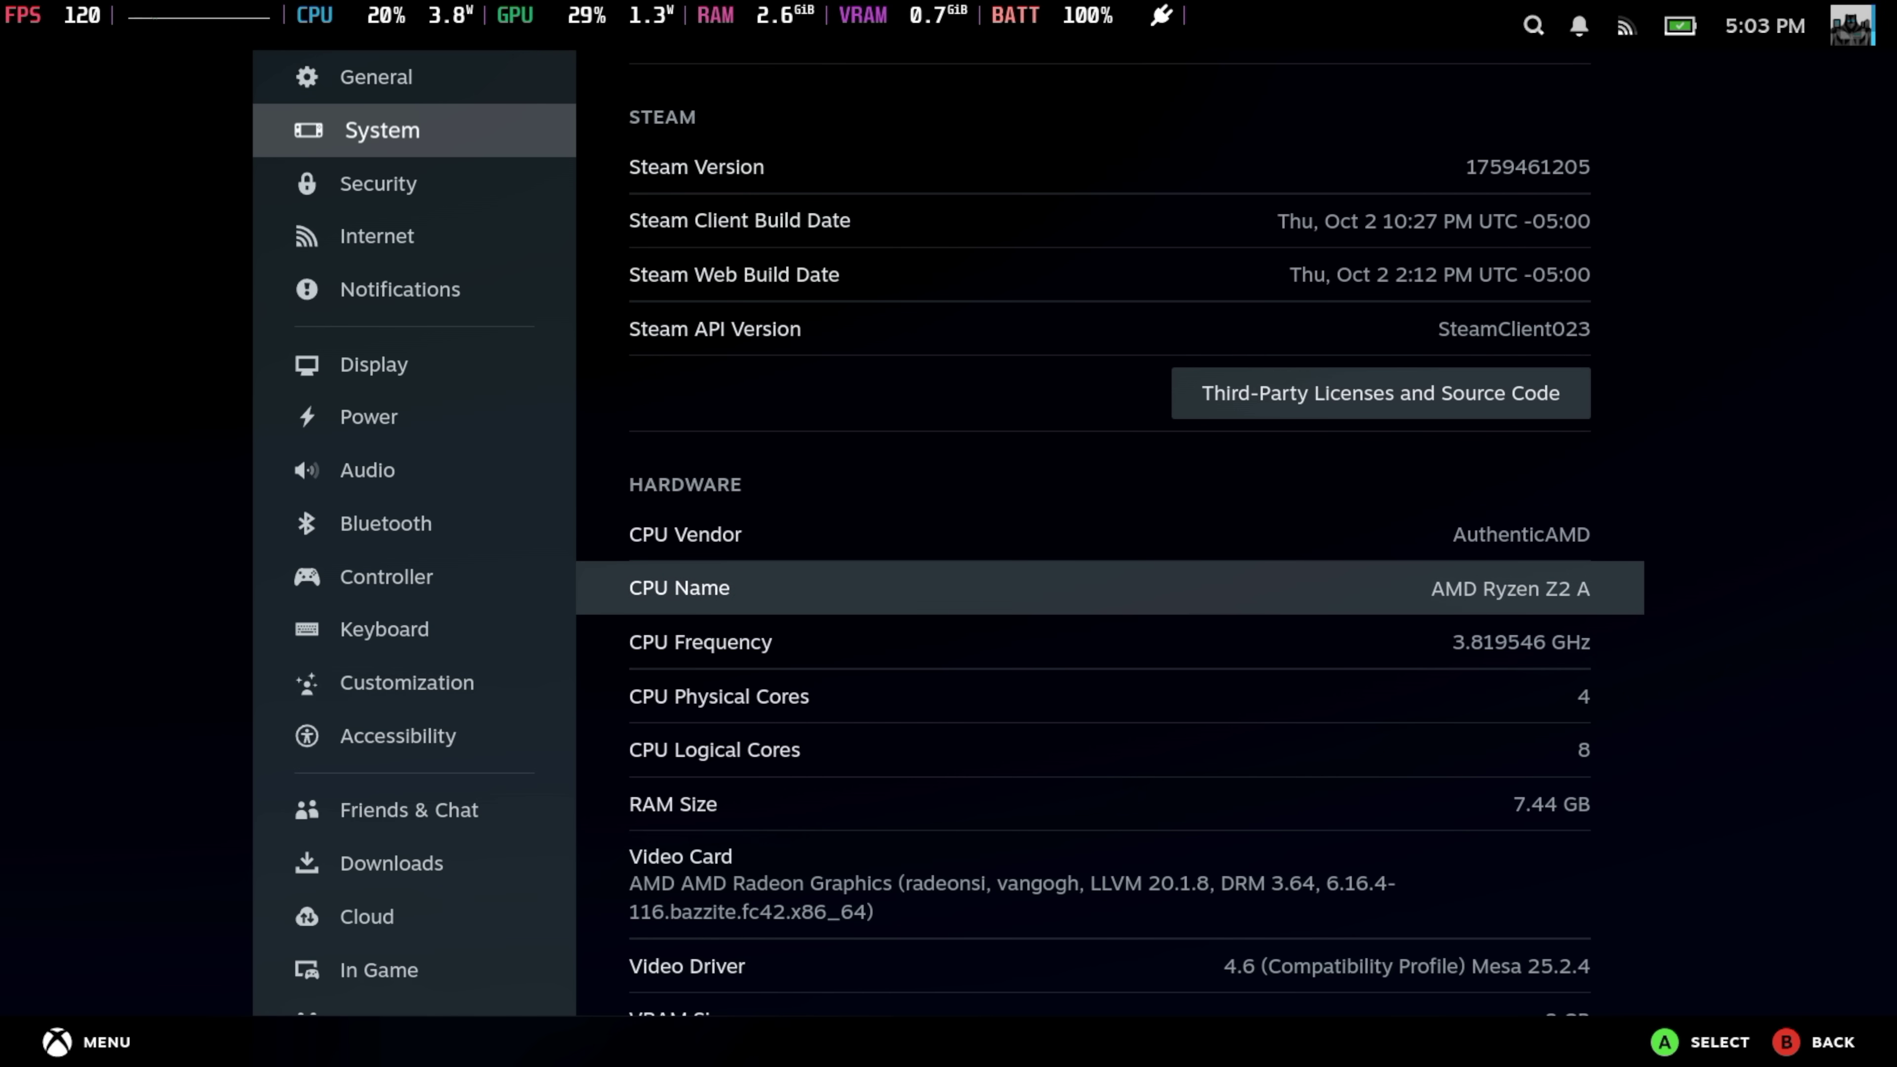
{"action": "key", "text": "Down"}
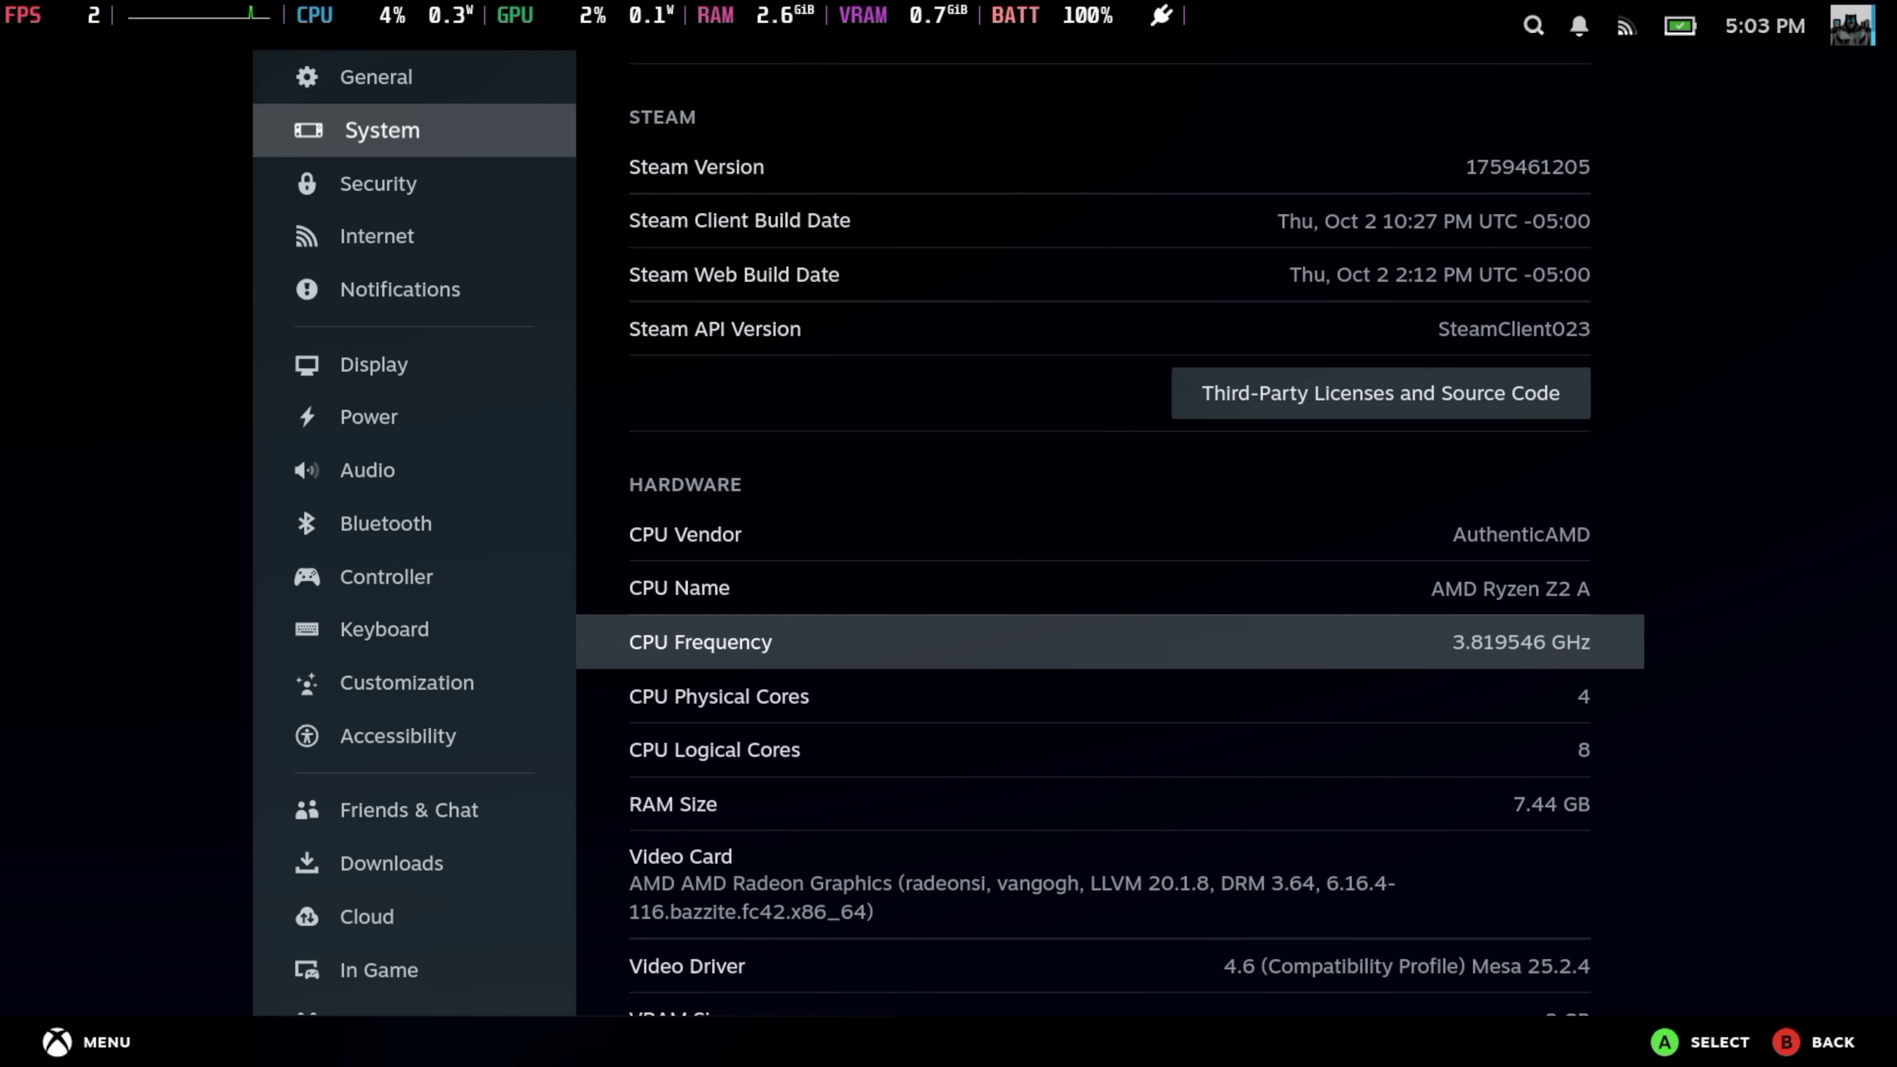
{"action": "key", "text": "Down"}
{"action": "key", "text": "Down"}
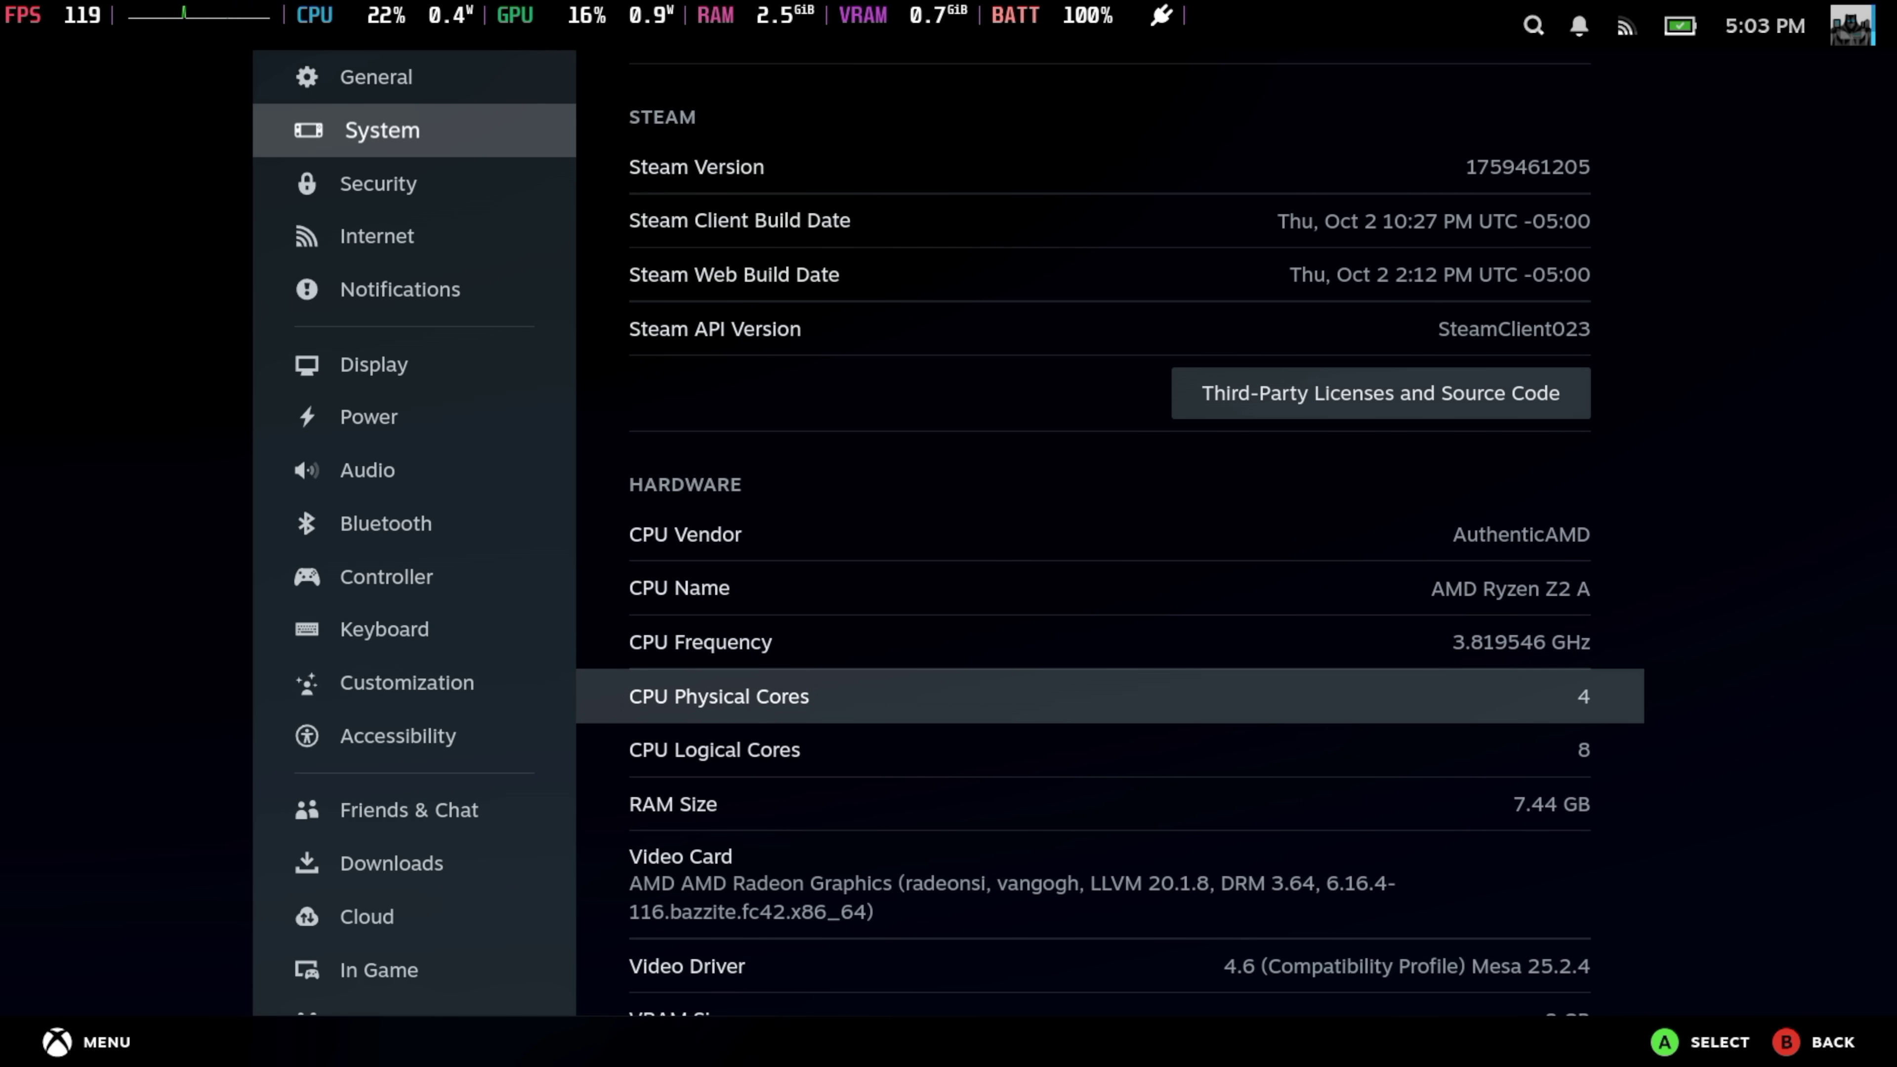
{"action": "key", "text": "Down"}
{"action": "key", "text": "Down"}
{"action": "key", "text": "Down"}
{"action": "key", "text": "Down"}
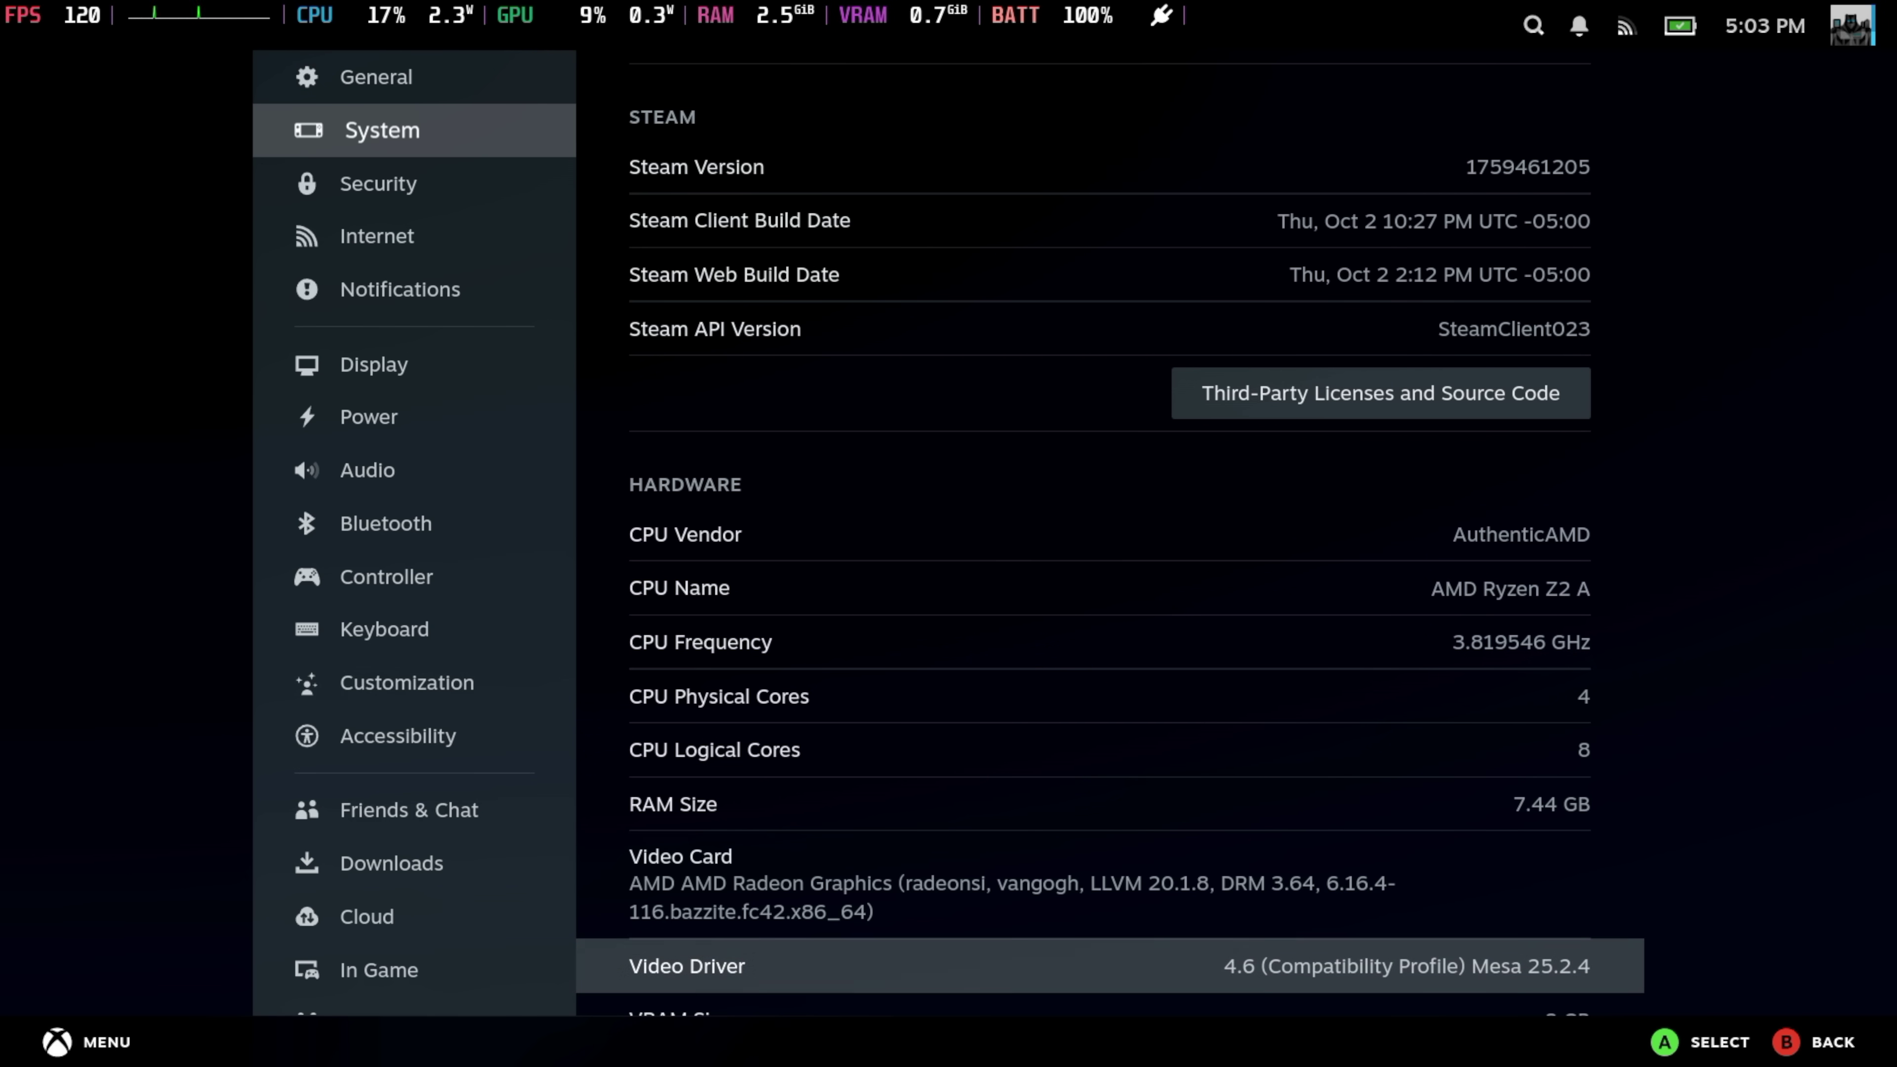
{"action": "key", "text": "Up"}
{"action": "key", "text": "Up"}
{"action": "key", "text": "Up"}
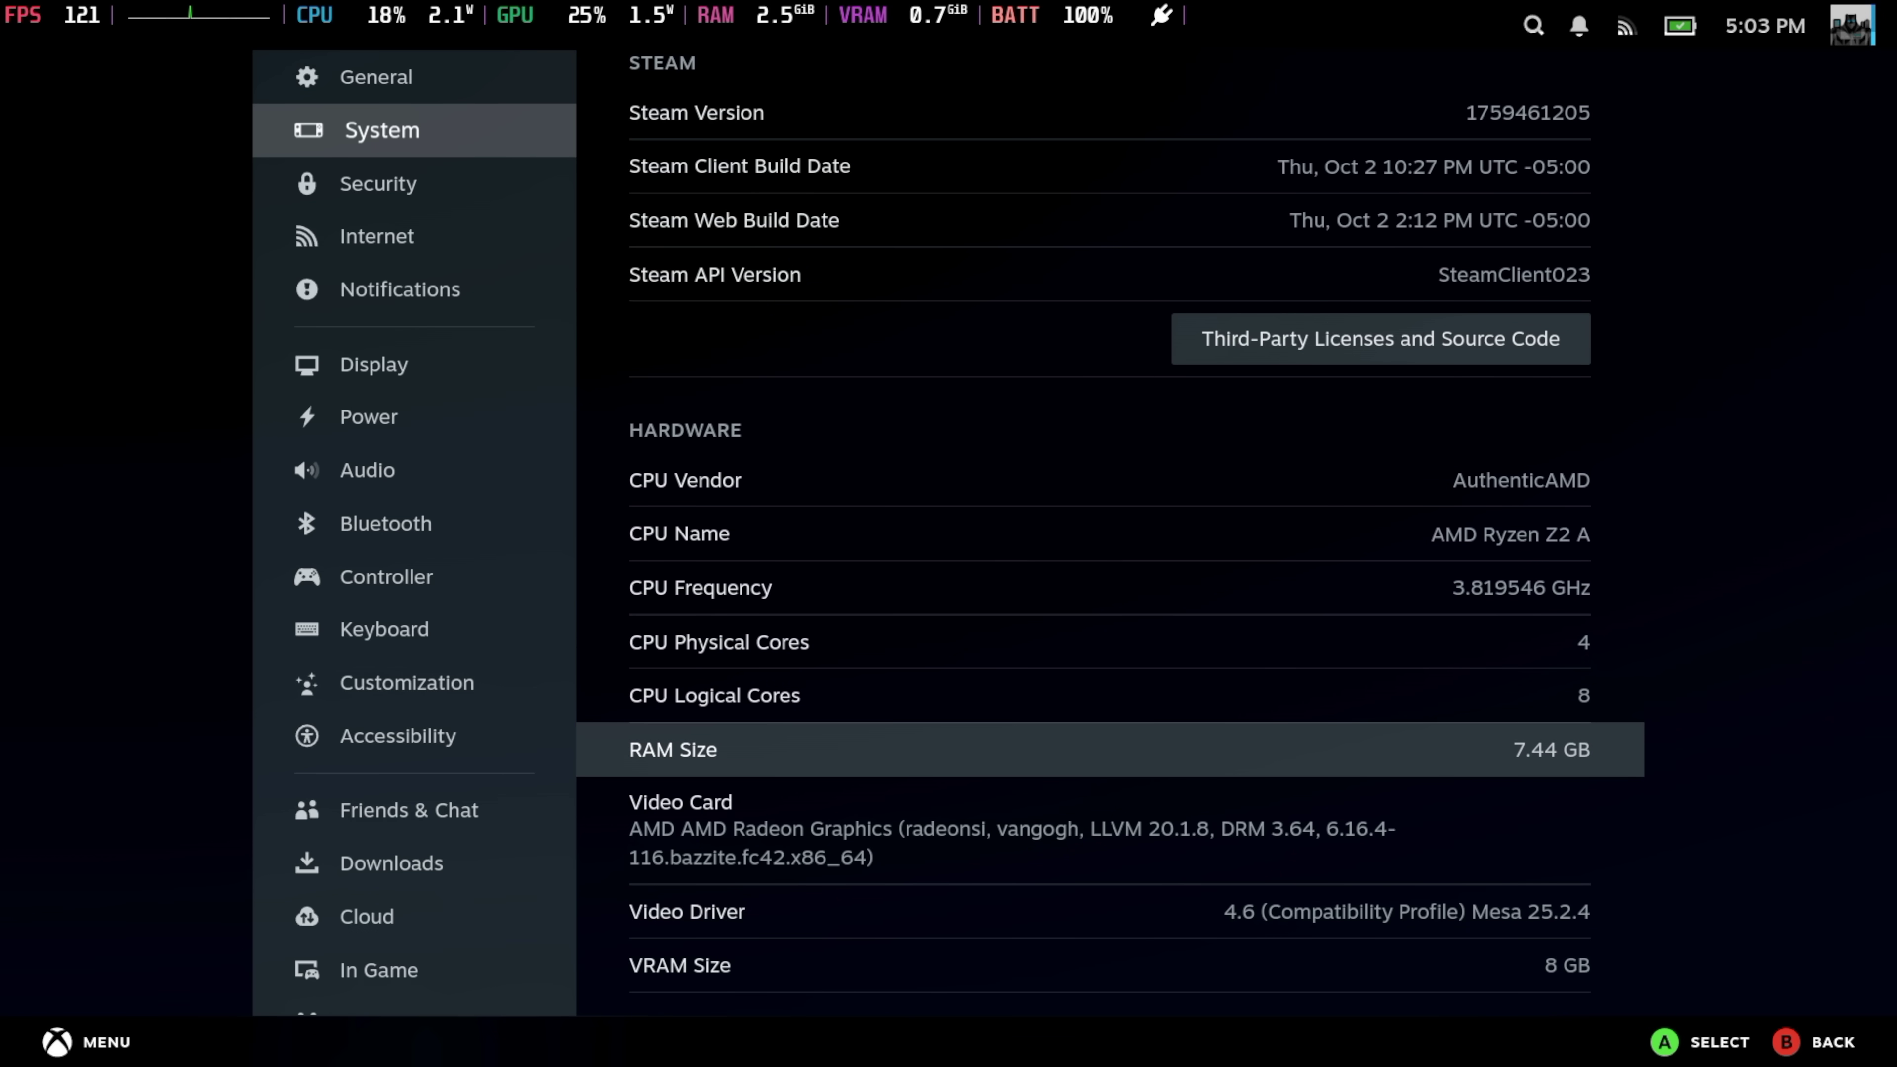
{"action": "key", "text": "Down"}
{"action": "key", "text": "Down"}
{"action": "key", "text": "Down"}
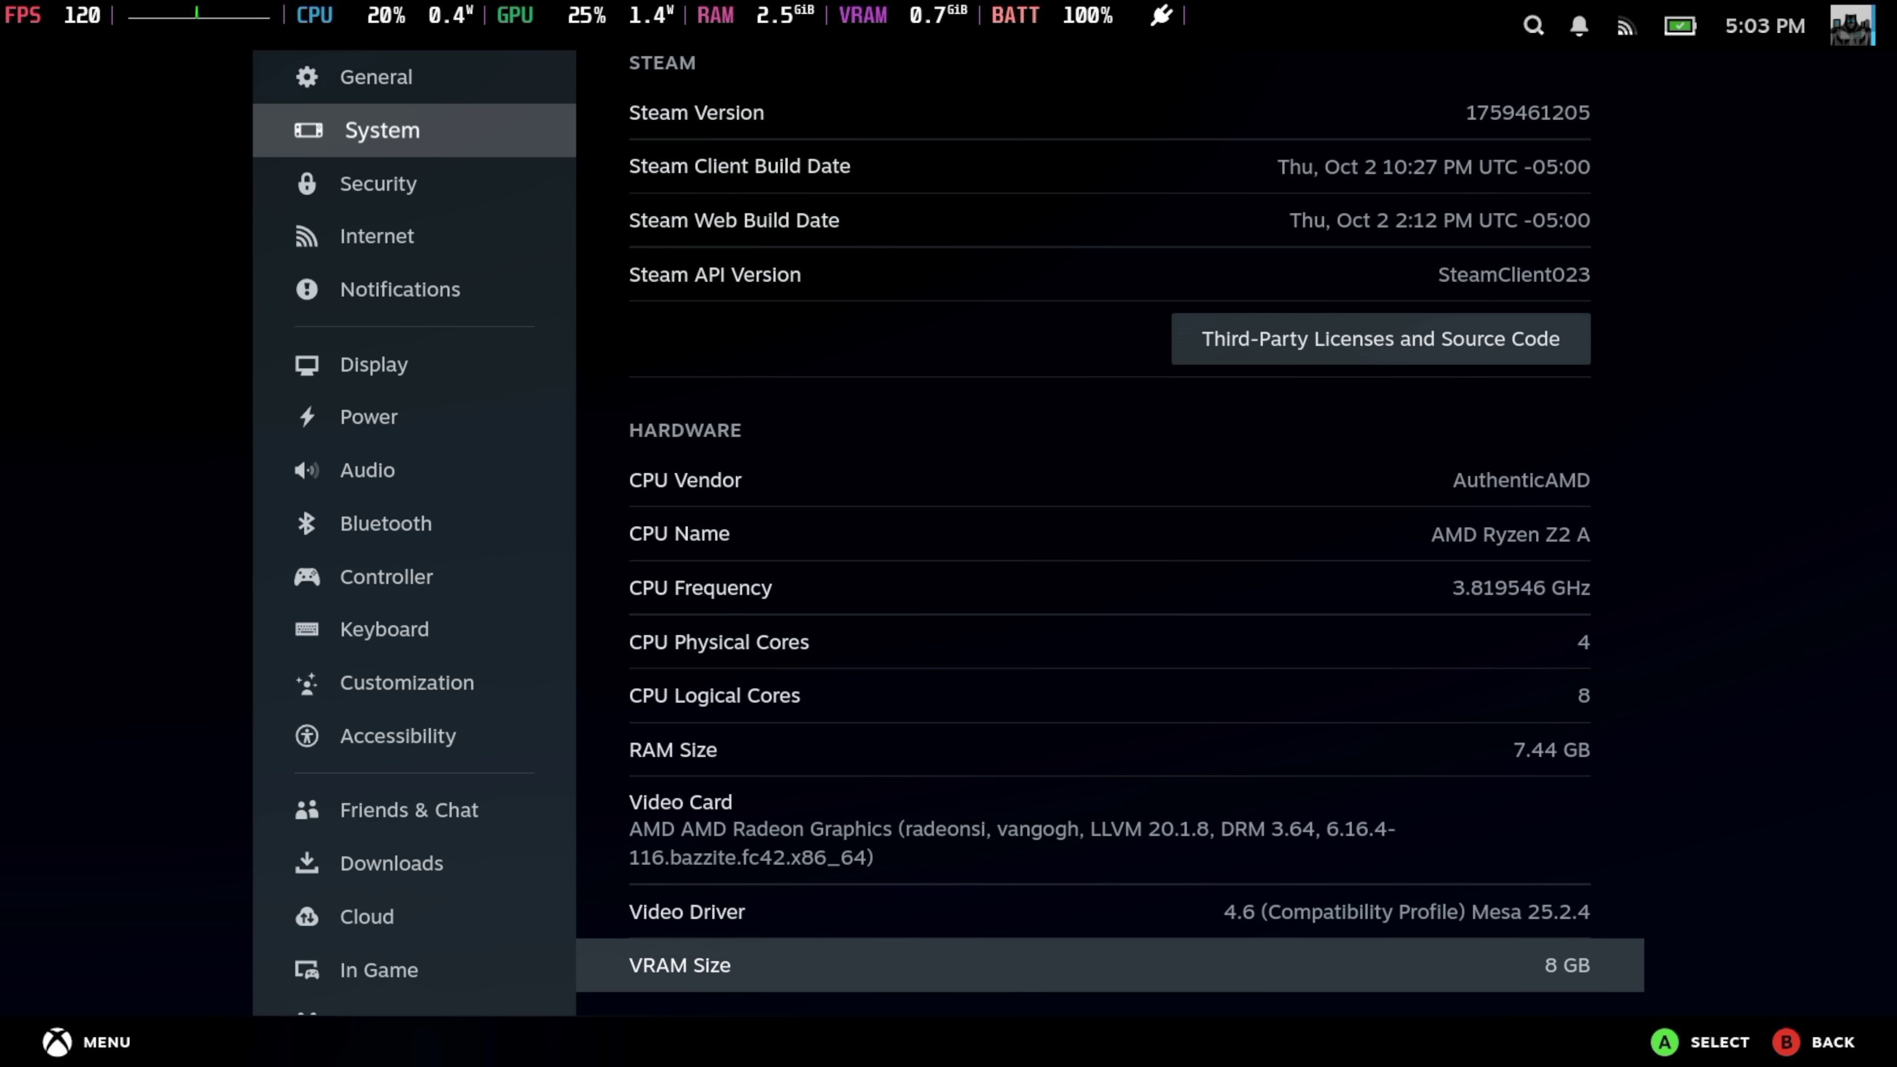